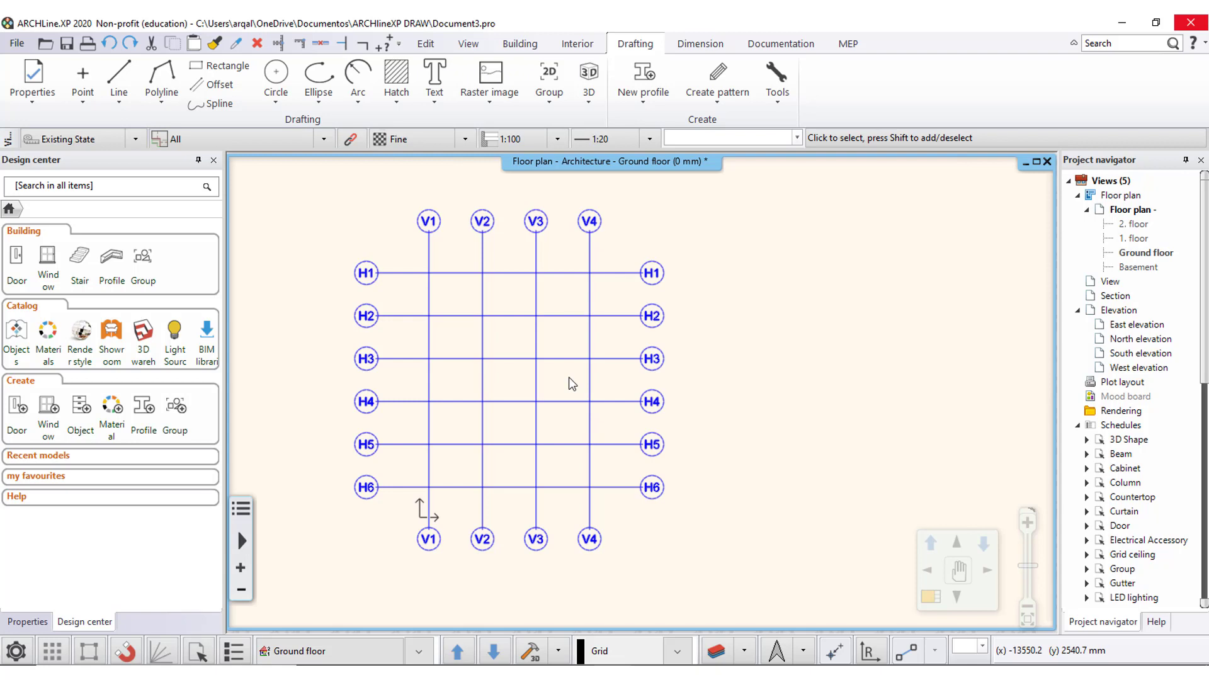
# - Select the existing grid on the plan, deselect it, and pan the view slightly left
pyautogui.press('Escape')
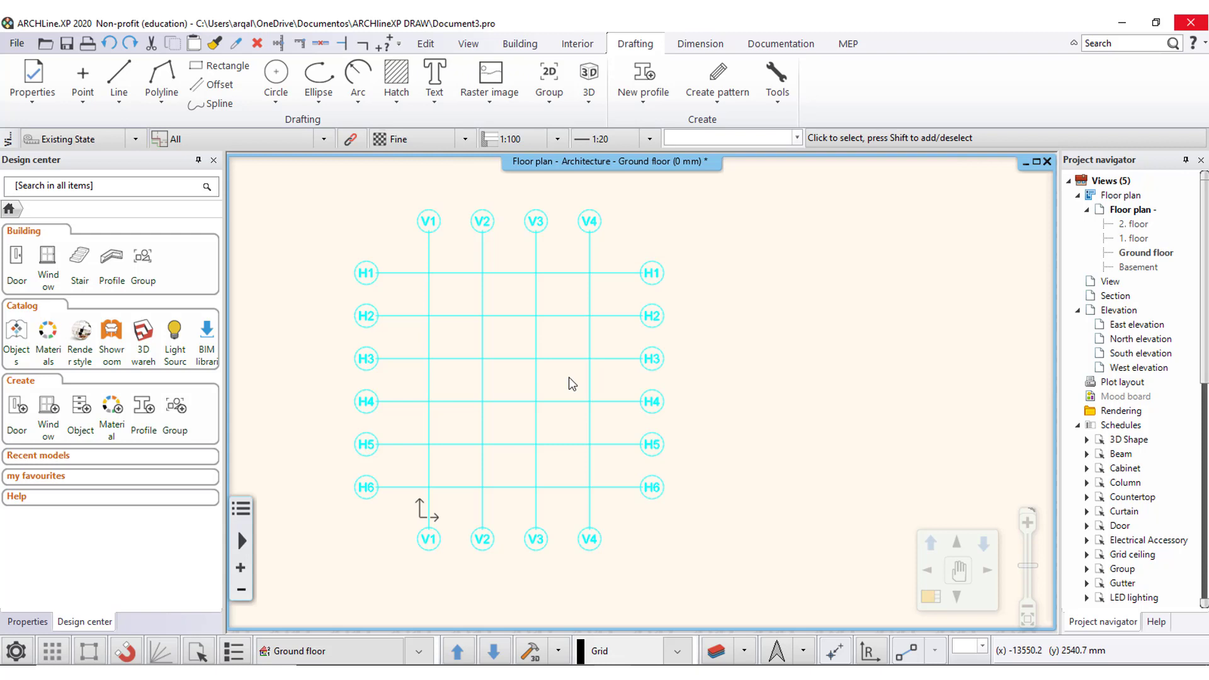
pyautogui.click(548, 445)
pyautogui.click(796, 346)
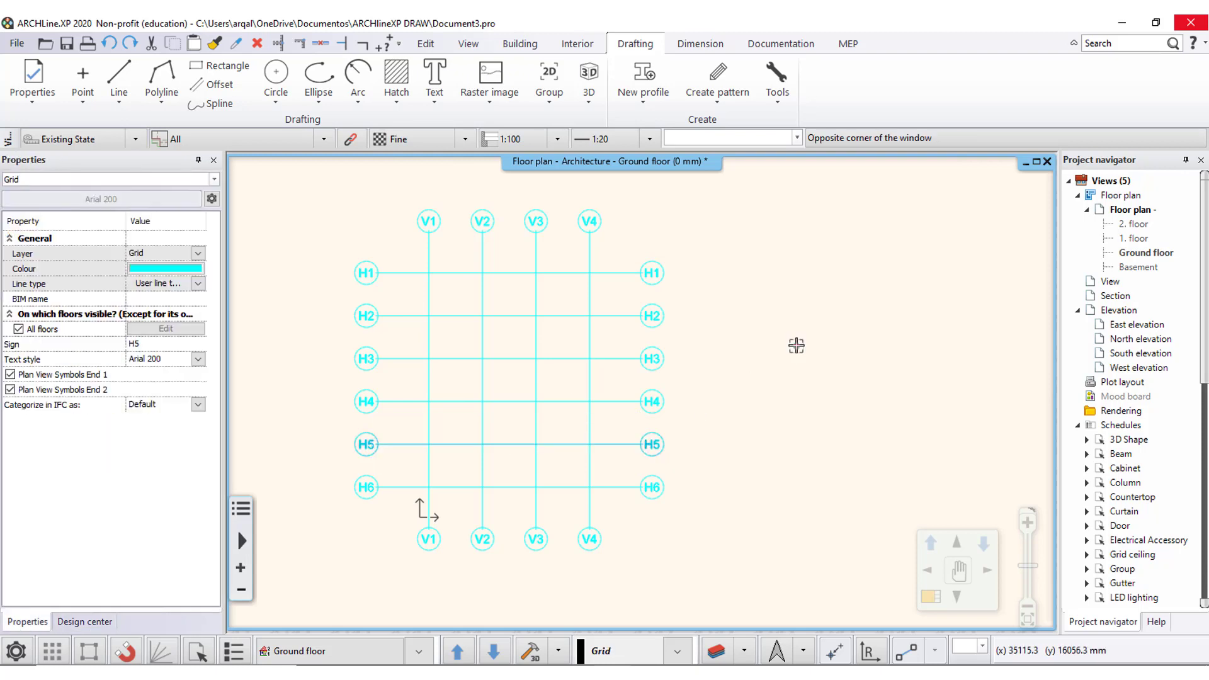
pyautogui.click(742, 204)
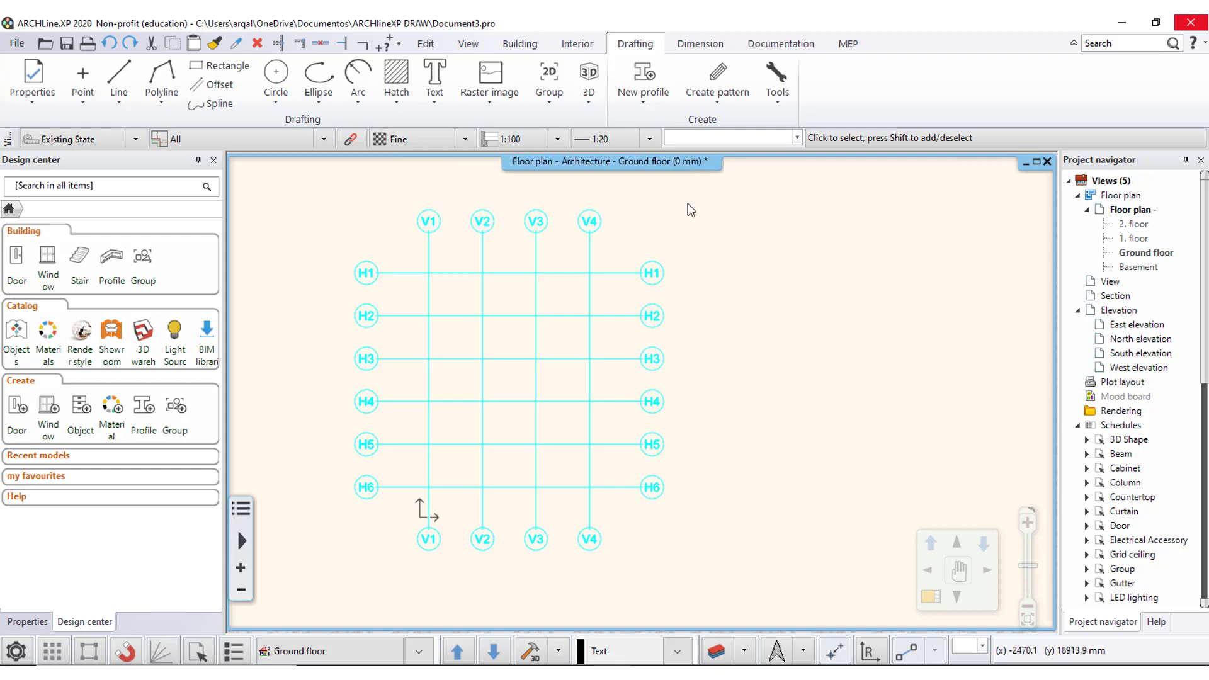
pyautogui.click(702, 163)
pyautogui.click(242, 606)
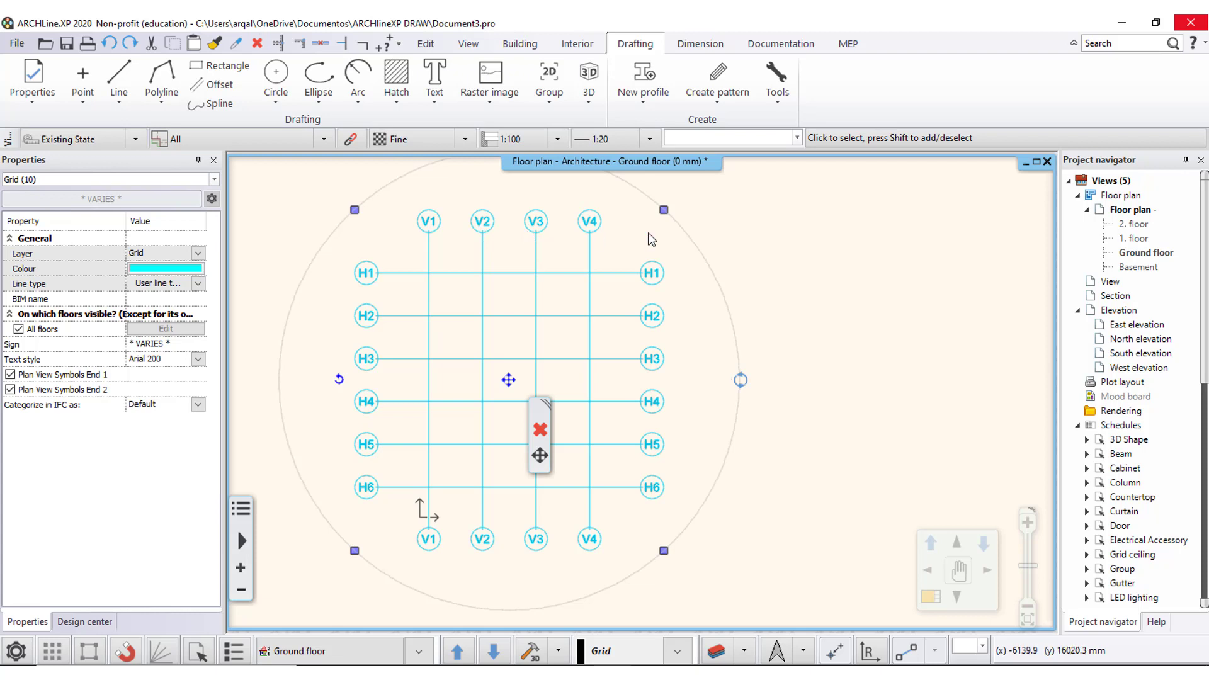
pyautogui.click(718, 269)
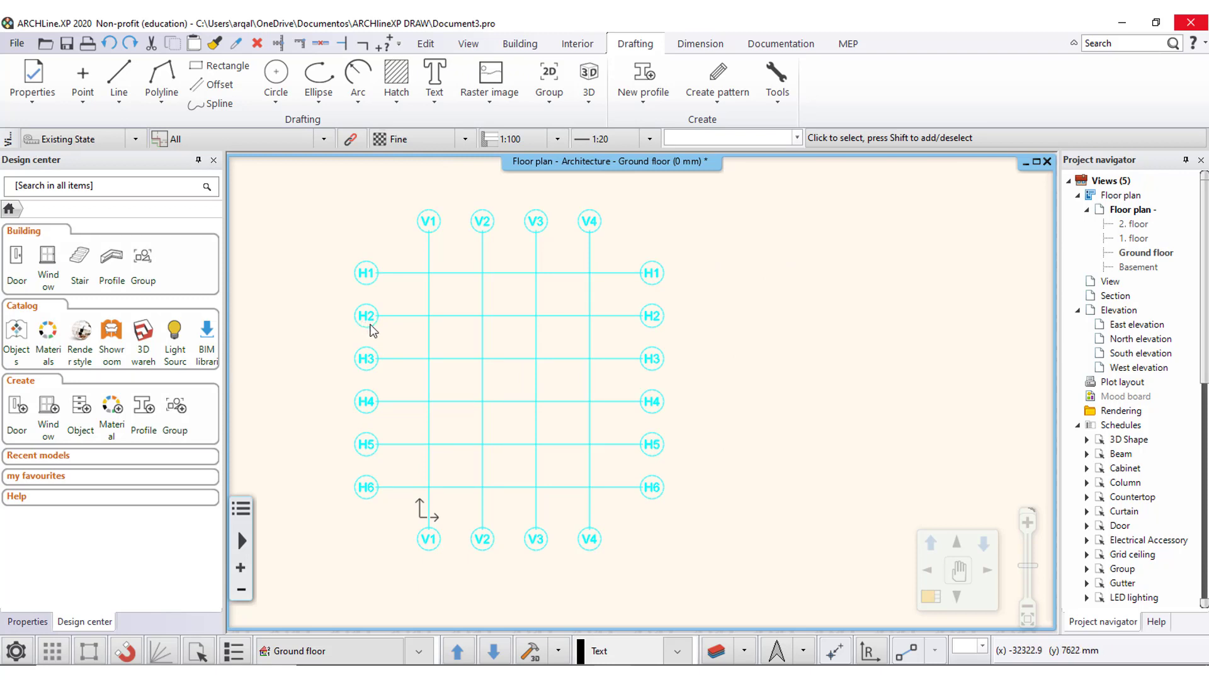
pyautogui.moveTo(772, 422); pyautogui.dragTo(750, 421, button='middle')
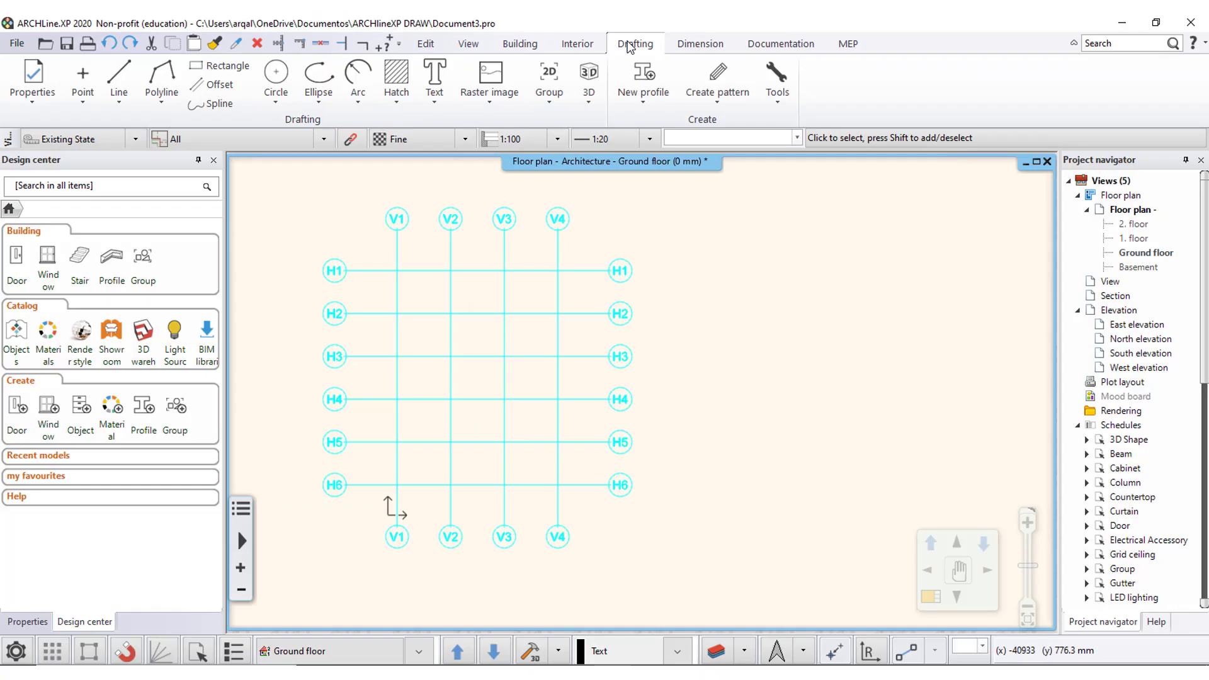
# - Open the Grid lines properties from the Drafting Properties dropdown
pyautogui.click(36, 84)
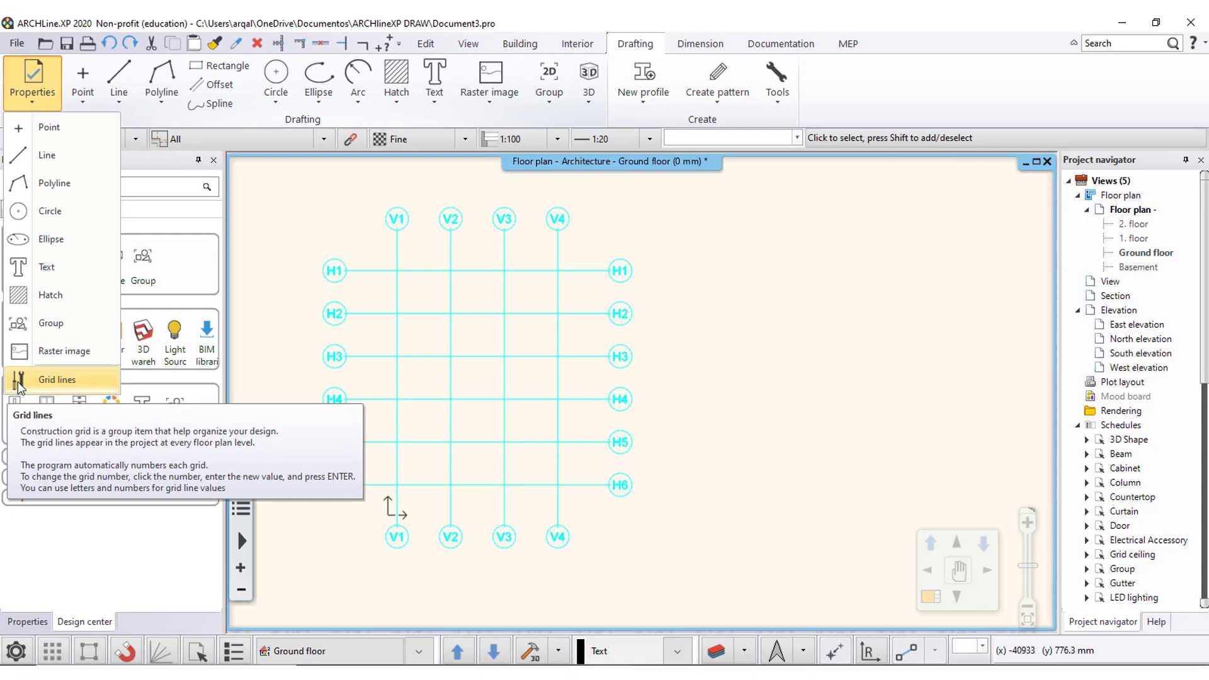
pyautogui.click(18, 382)
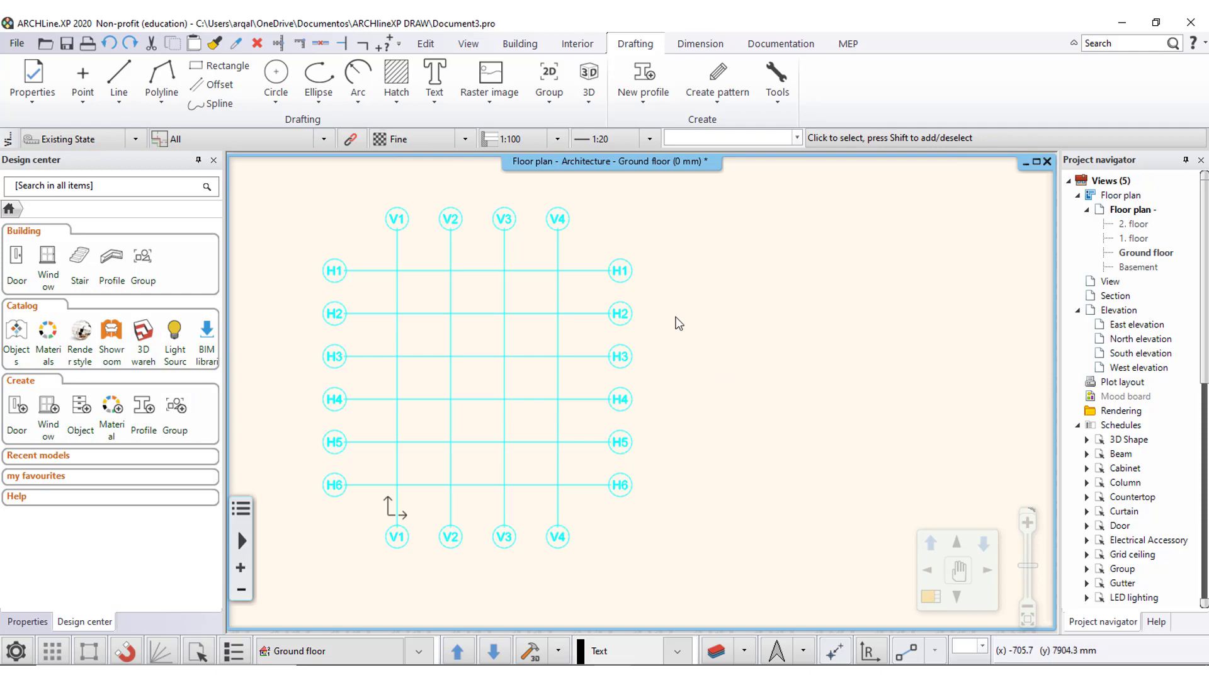
pyautogui.click(32, 102)
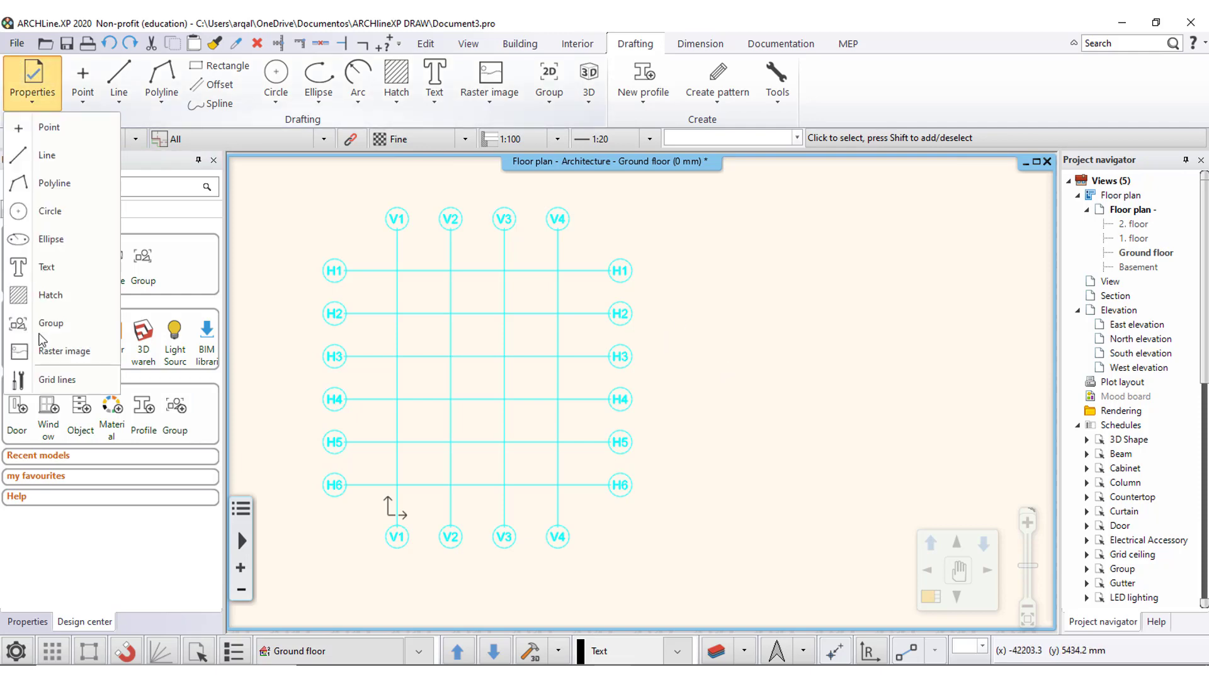
pyautogui.click(41, 381)
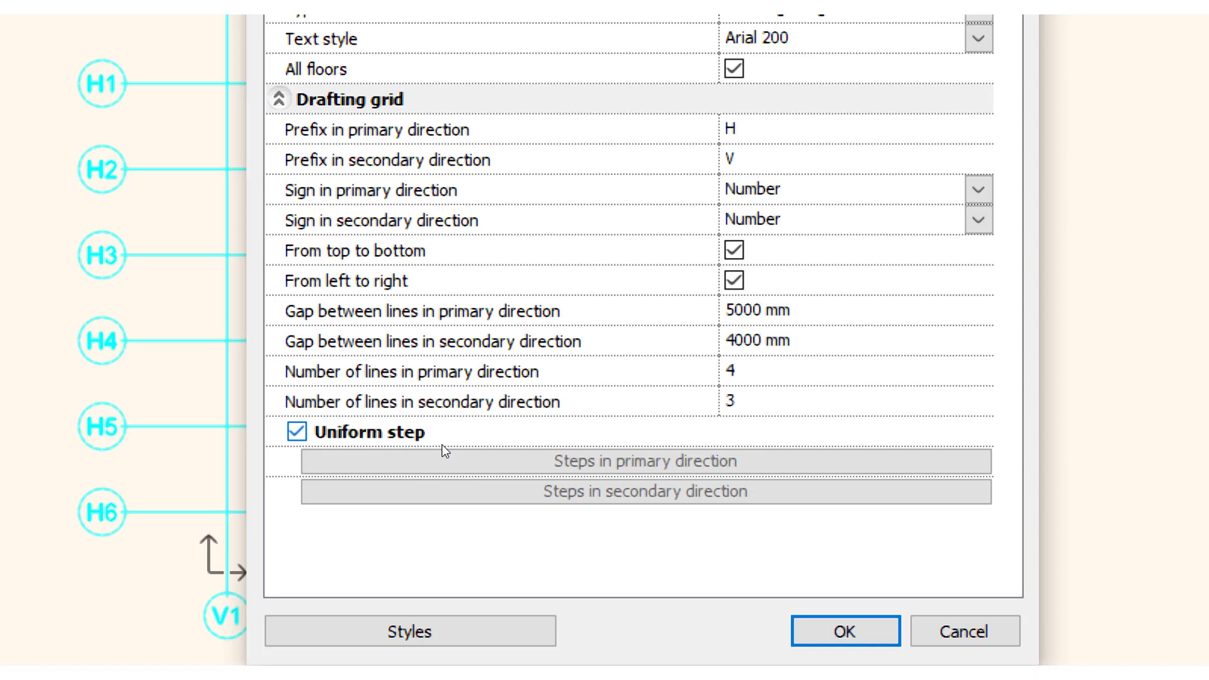
# - Set the primary gap to 6000 and turn off uniform step spacing
pyautogui.click(443, 444)
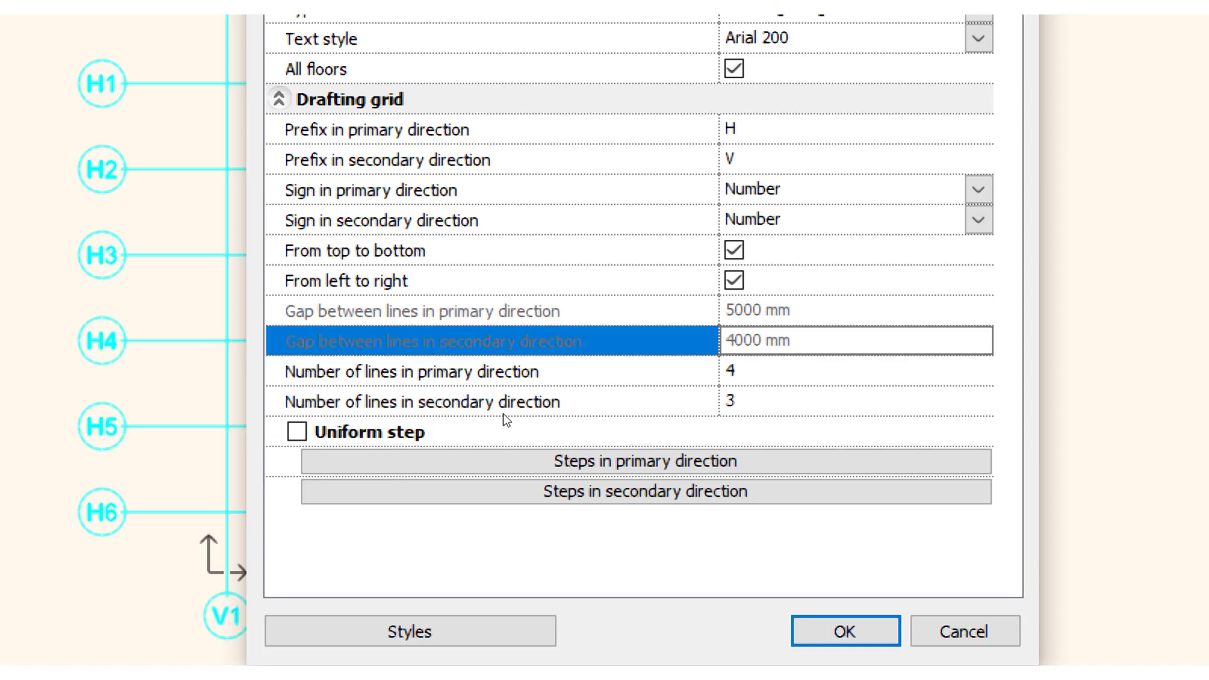
pyautogui.click(439, 445)
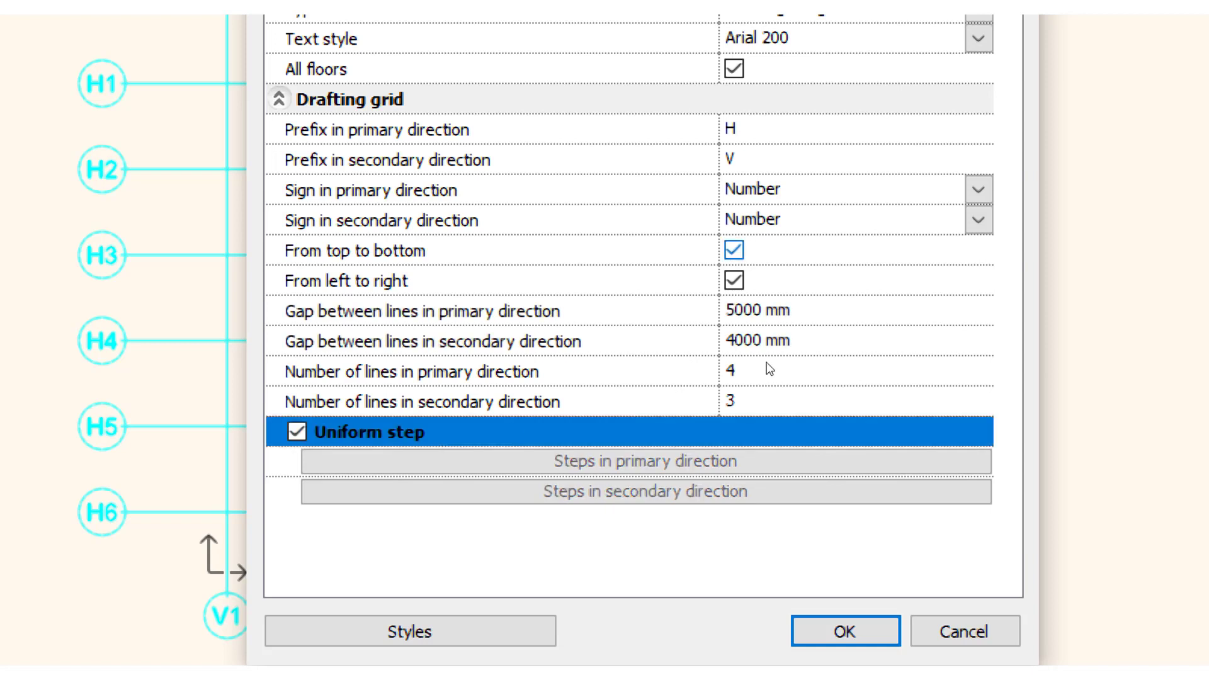
pyautogui.write('6')
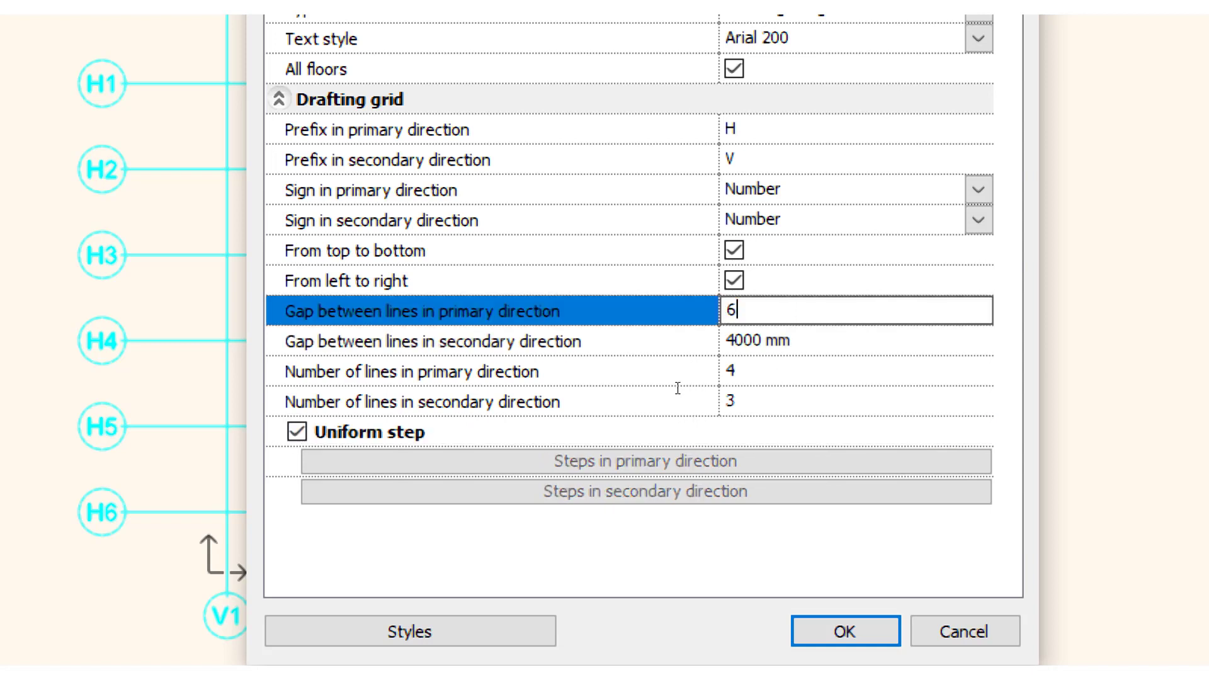
pyautogui.write('000')
pyautogui.click(676, 383)
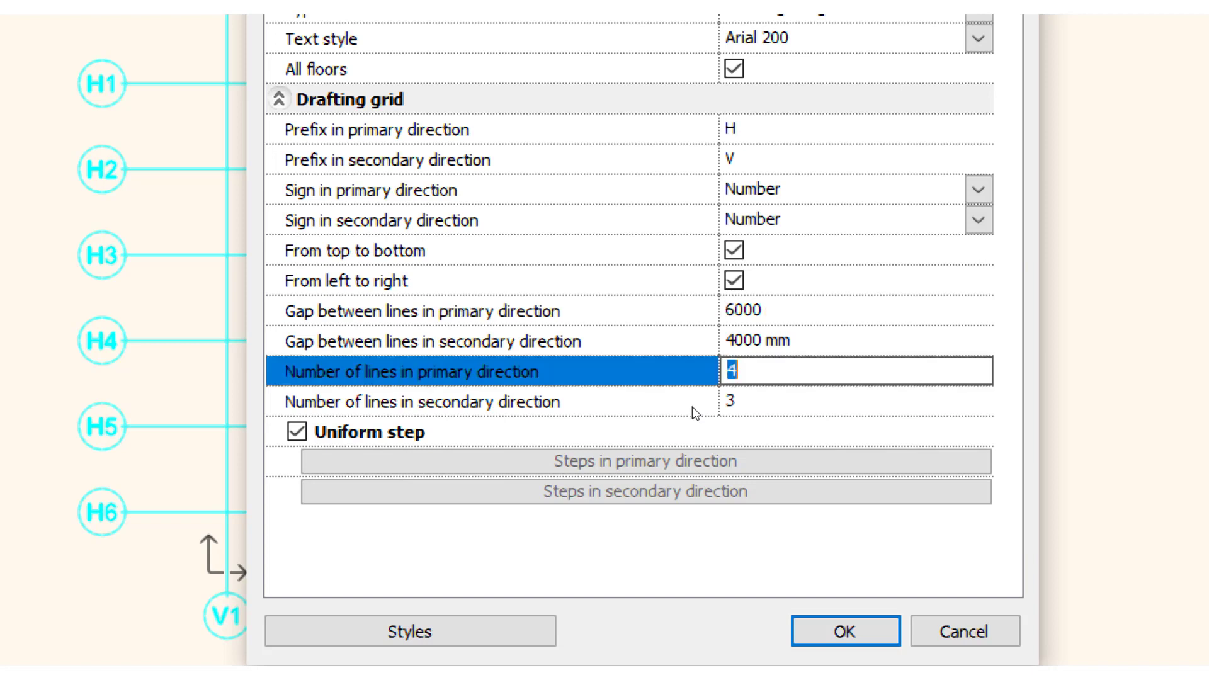
pyautogui.press('Up')
pyautogui.click(430, 442)
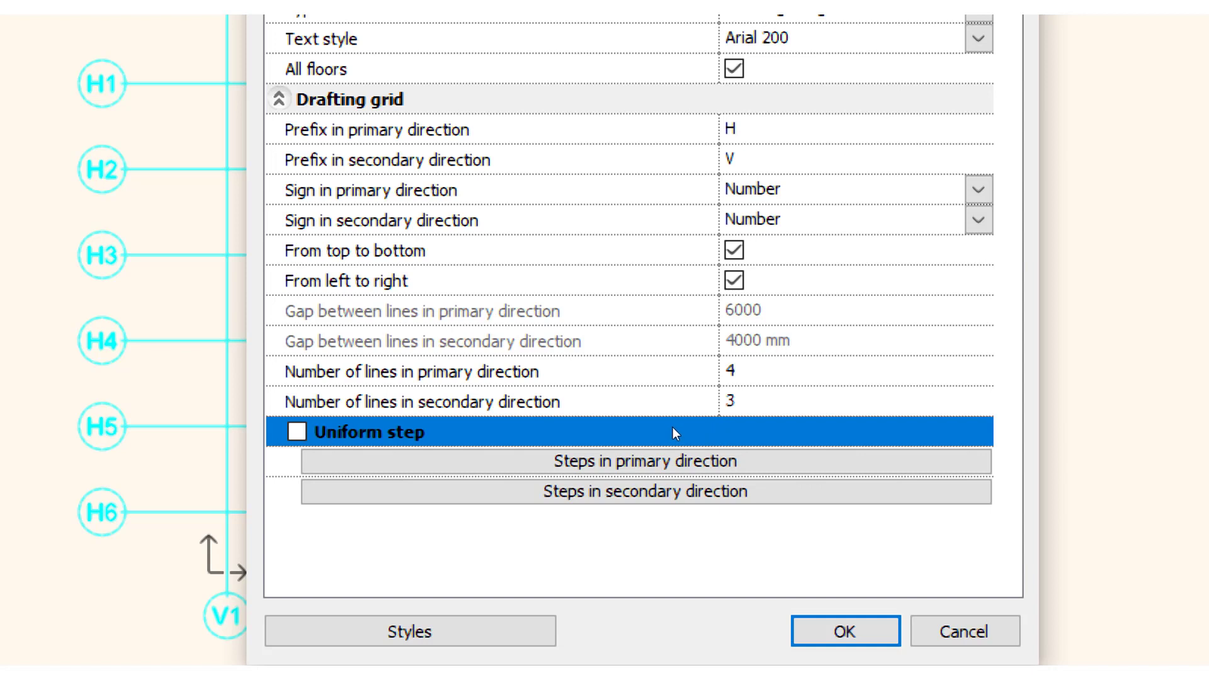
# - Set the grid to 3 primary lines and 4 secondary lines
pyautogui.click(549, 417)
pyautogui.click(536, 440)
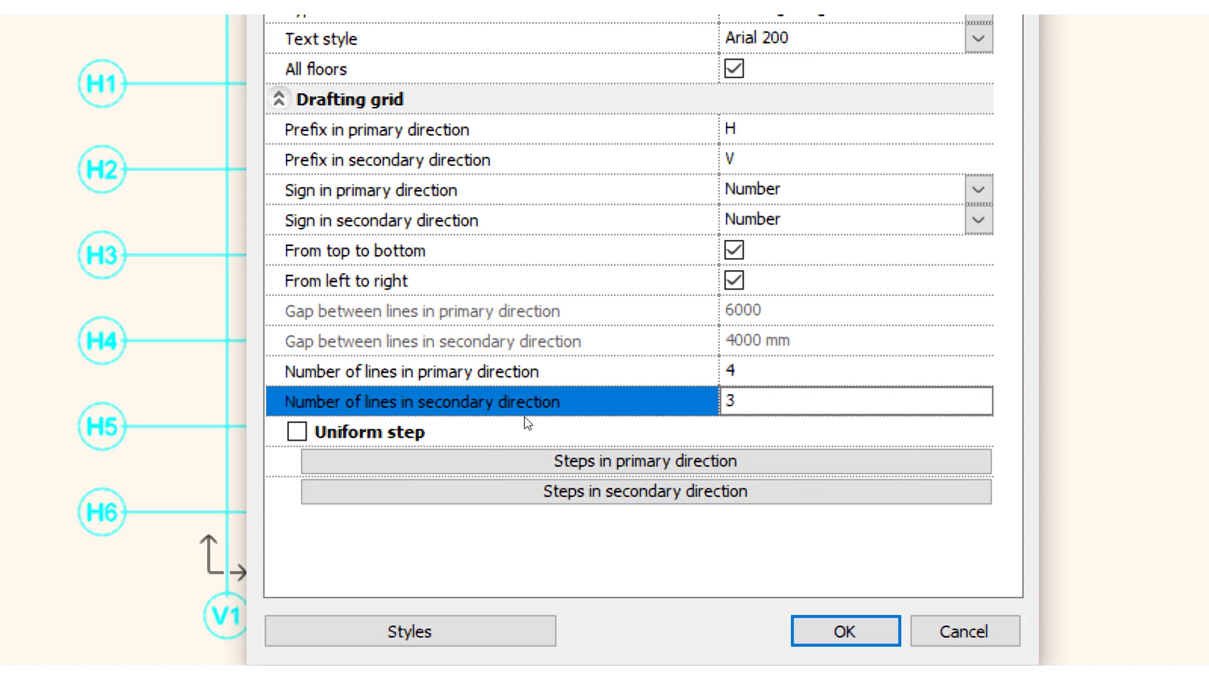
pyautogui.press('Up')
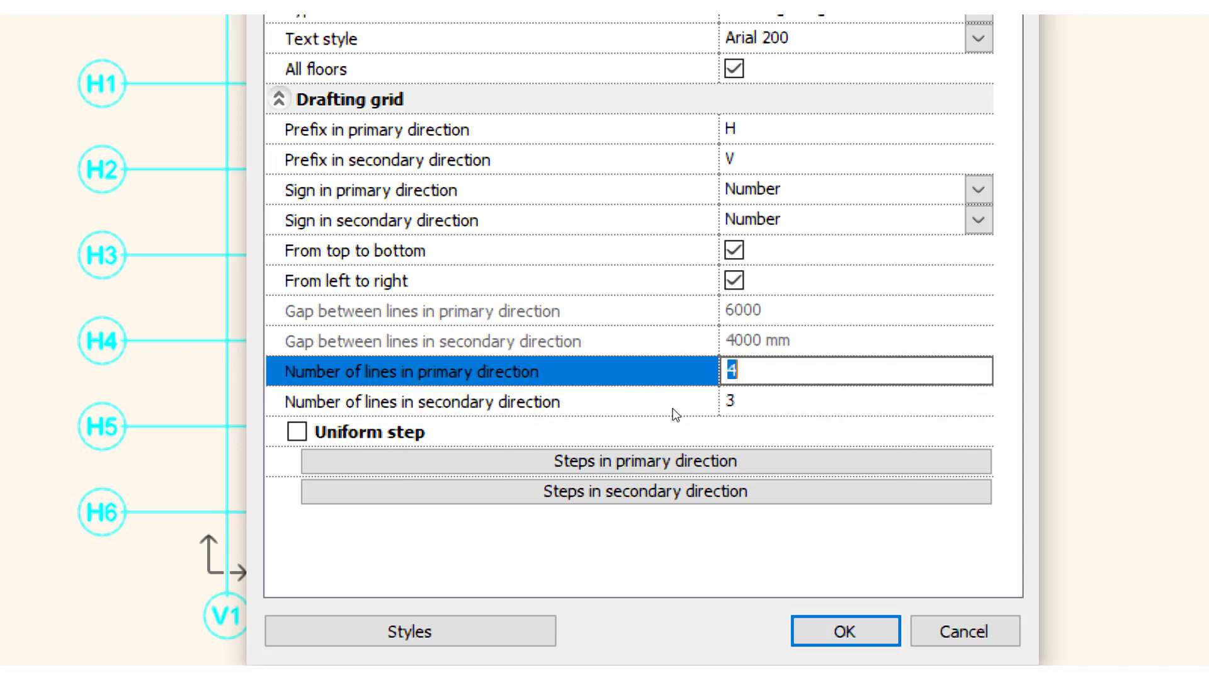
pyautogui.press('Down')
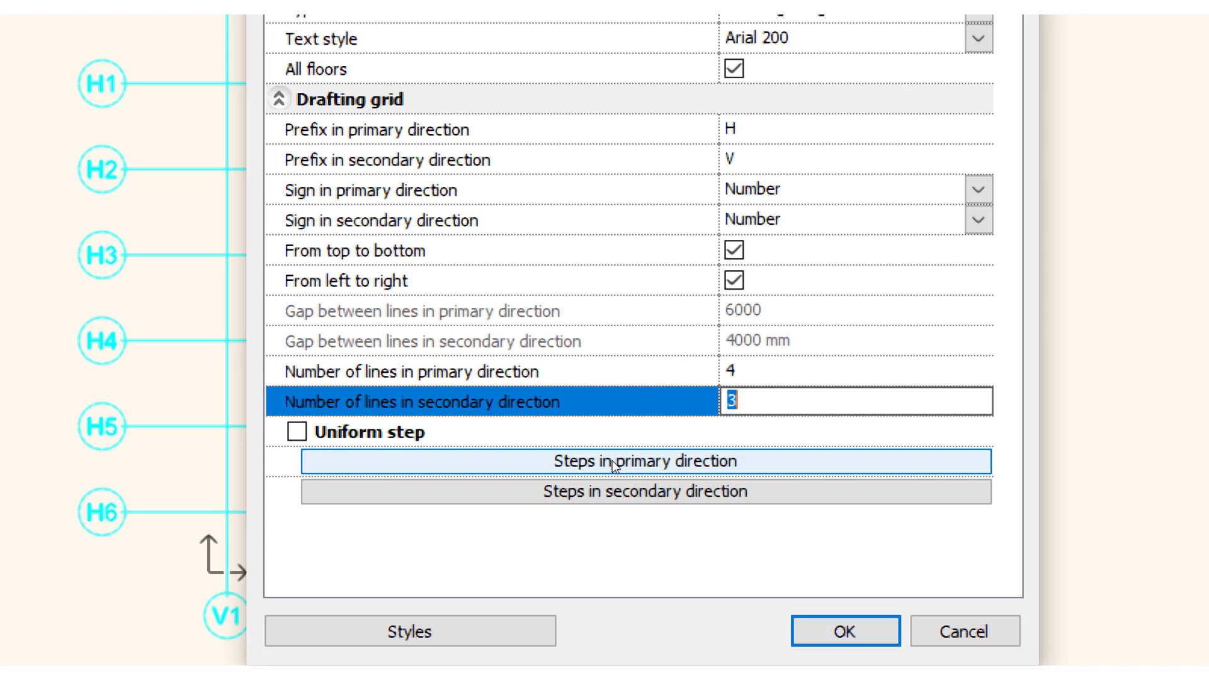
pyautogui.press('Up')
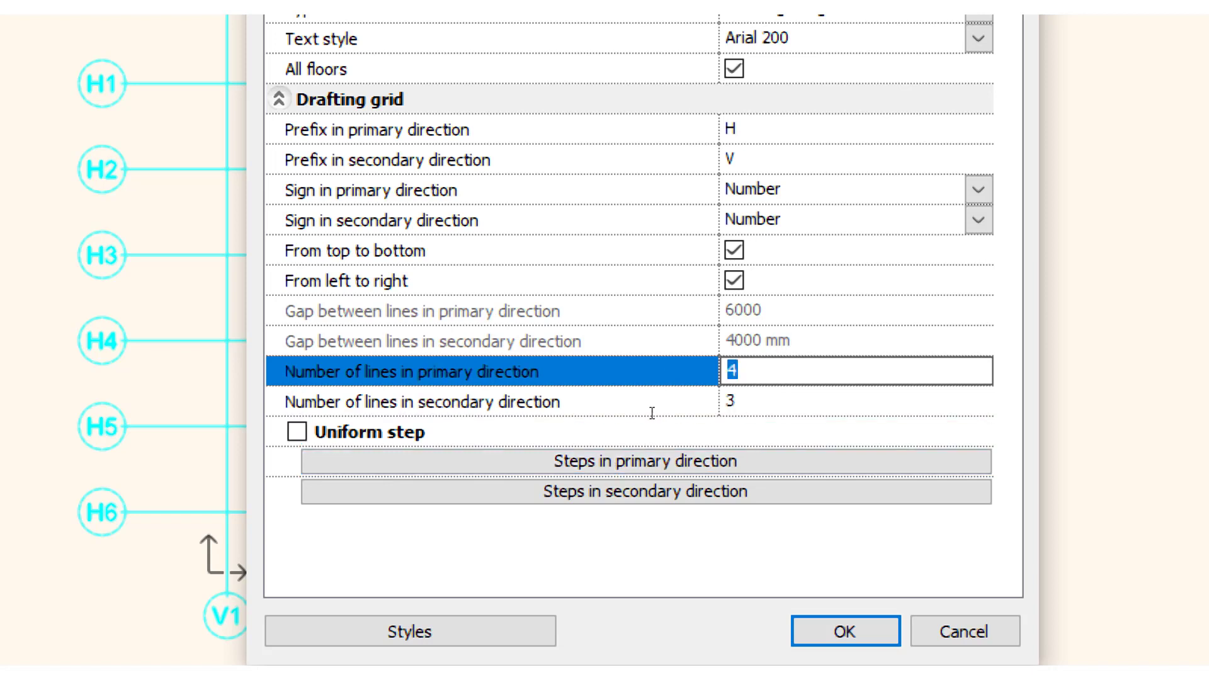
pyautogui.write('3')
pyautogui.press('Down')
pyautogui.write('4')
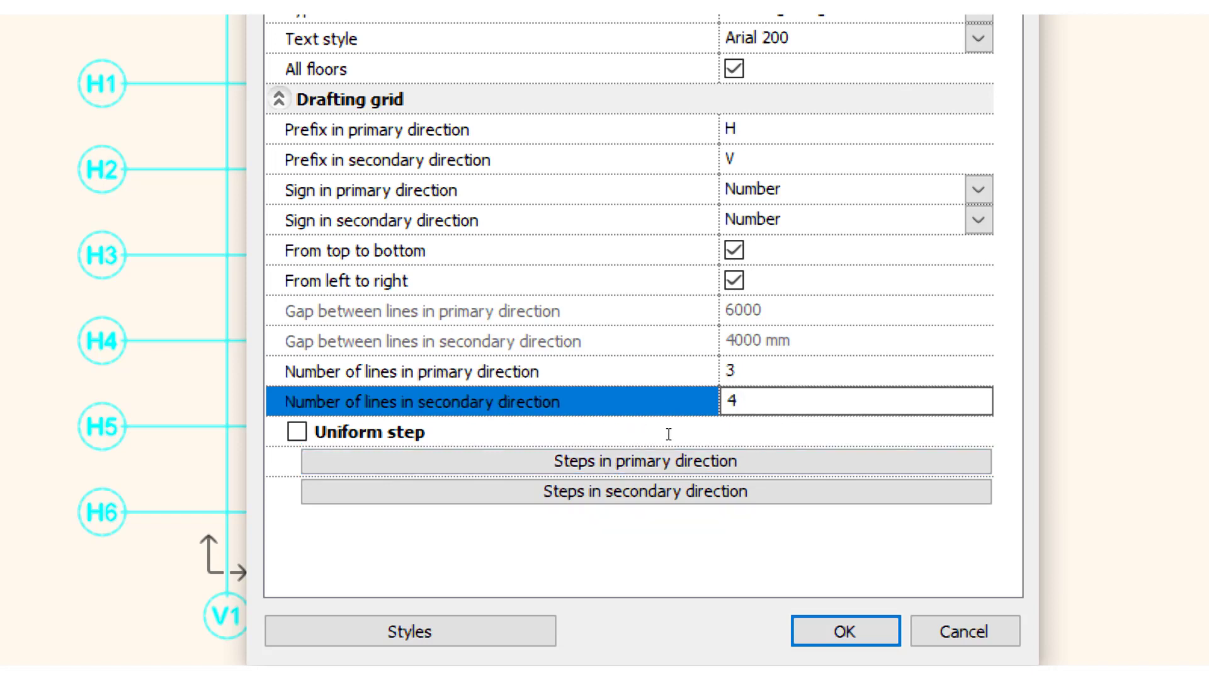
pyautogui.press('Up')
pyautogui.press('Down')
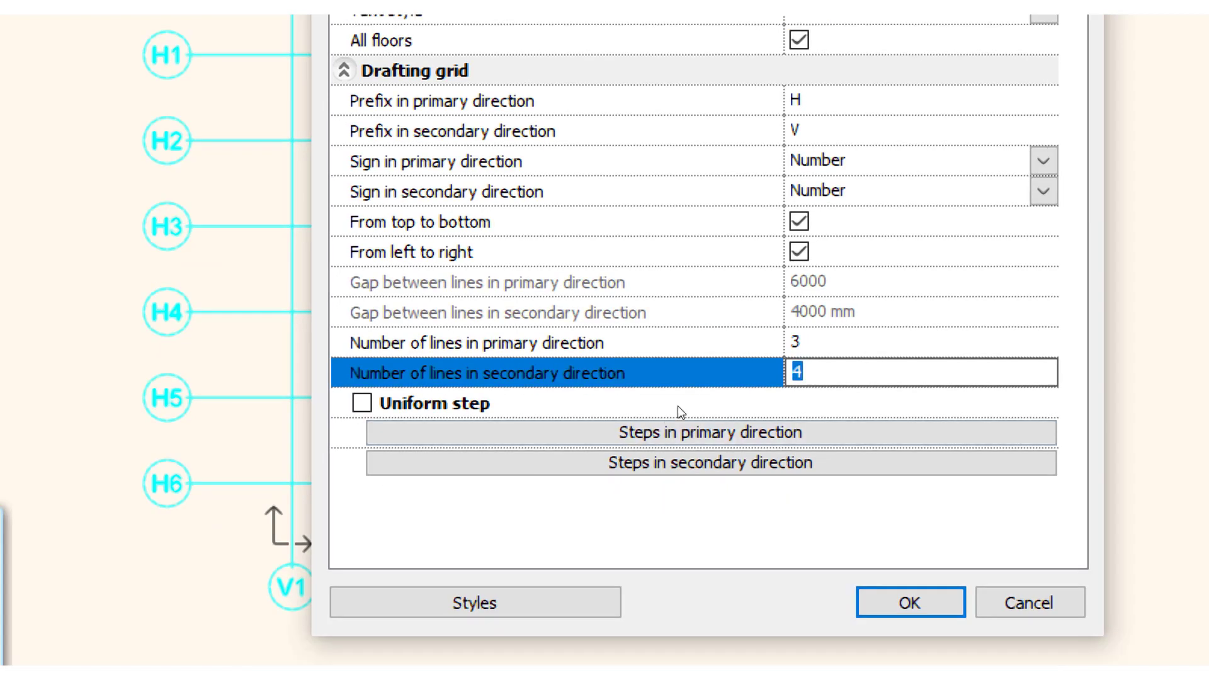
# - Delete the extra primary-direction step rows, leaving only the 5000 mm first step
pyautogui.click(583, 460)
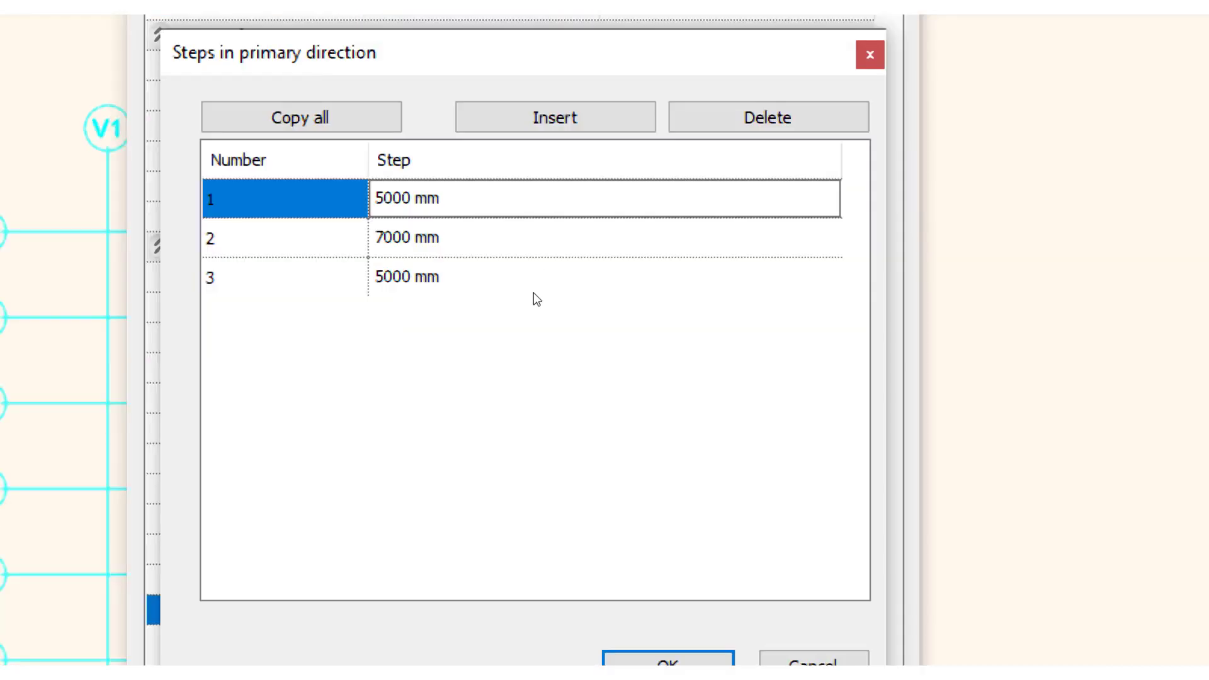
pyautogui.click(542, 283)
pyautogui.click(758, 208)
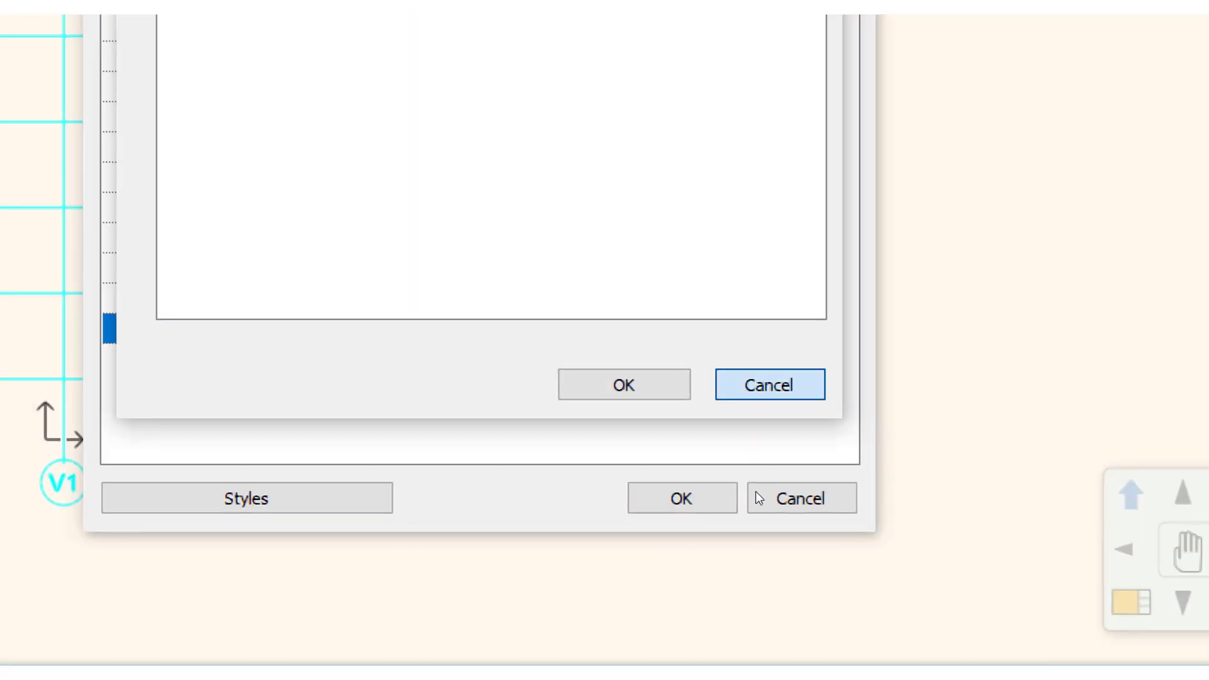
pyautogui.click(769, 384)
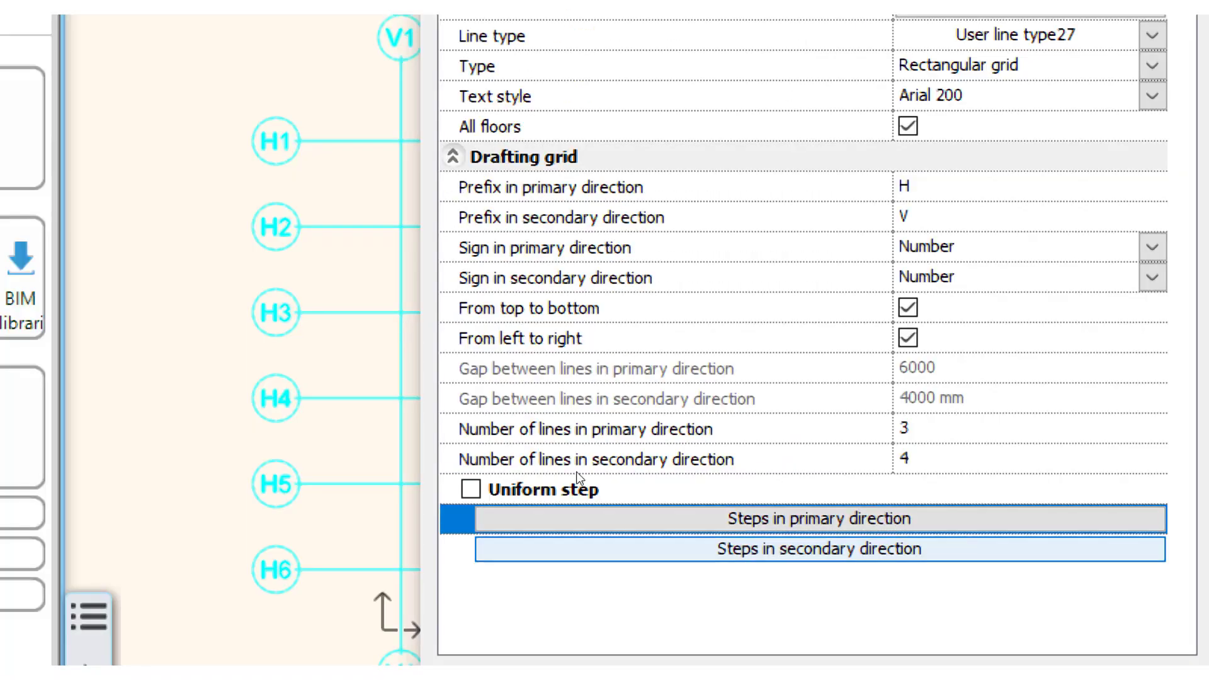
pyautogui.press('Return')
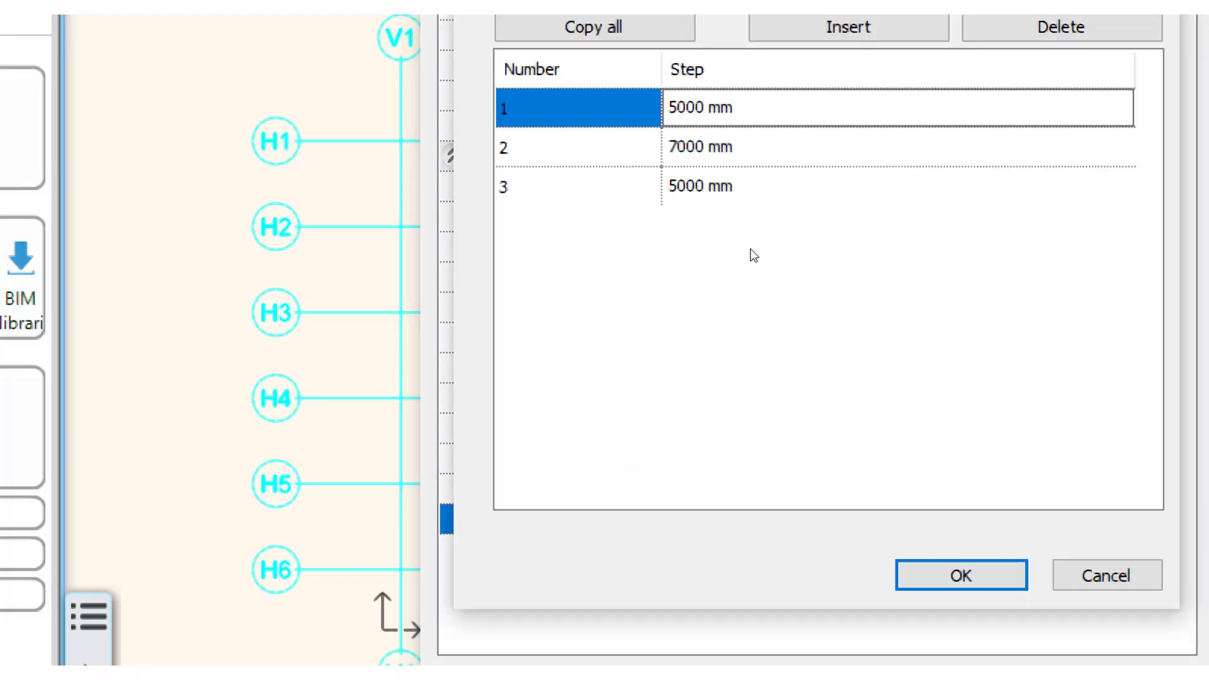
pyautogui.press('Down')
pyautogui.press('Down')
pyautogui.press('Delete')
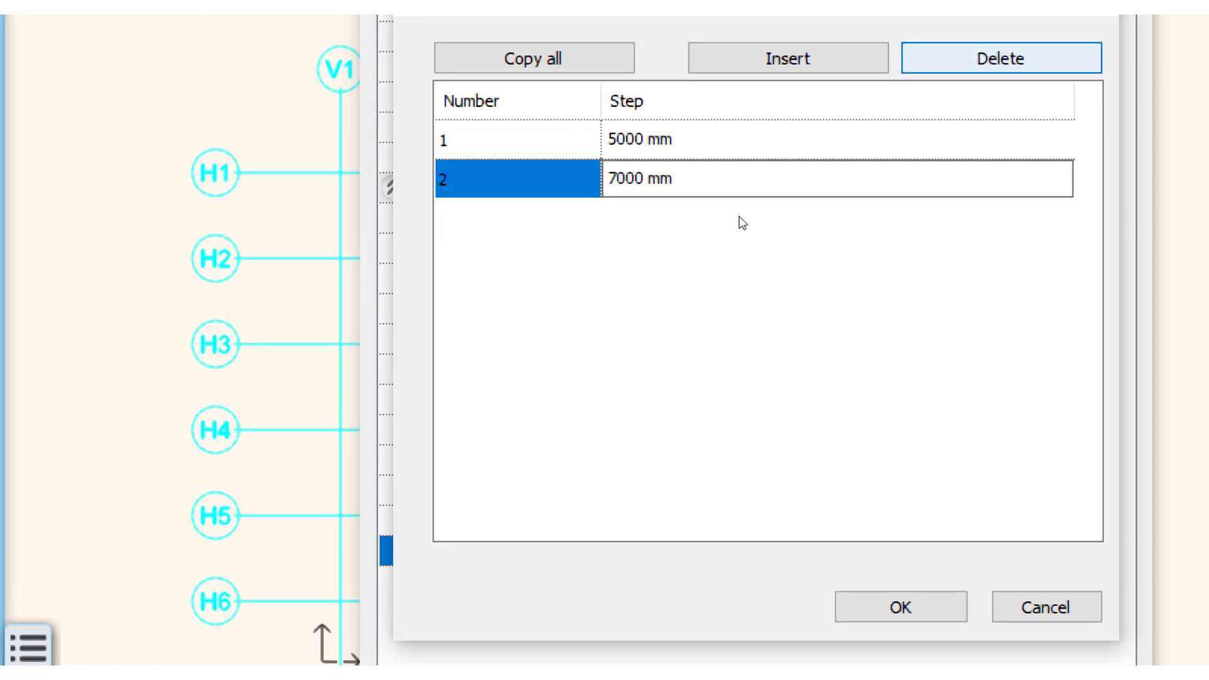
pyautogui.press('Delete')
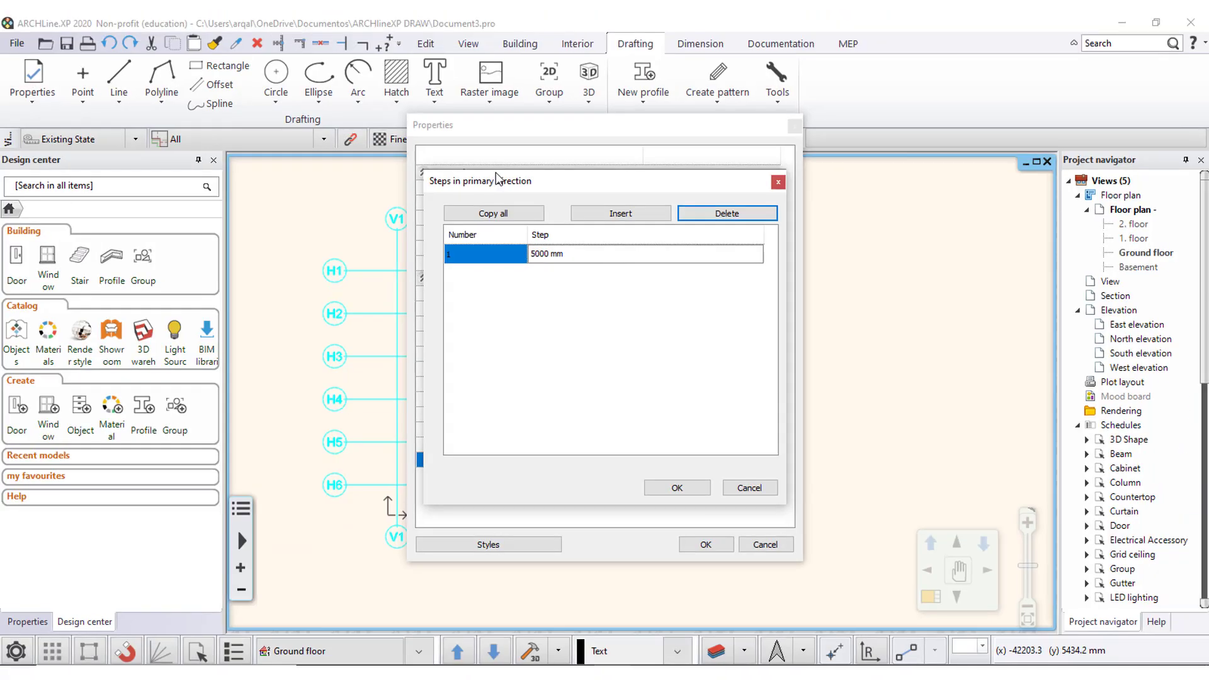
pyautogui.click(603, 255)
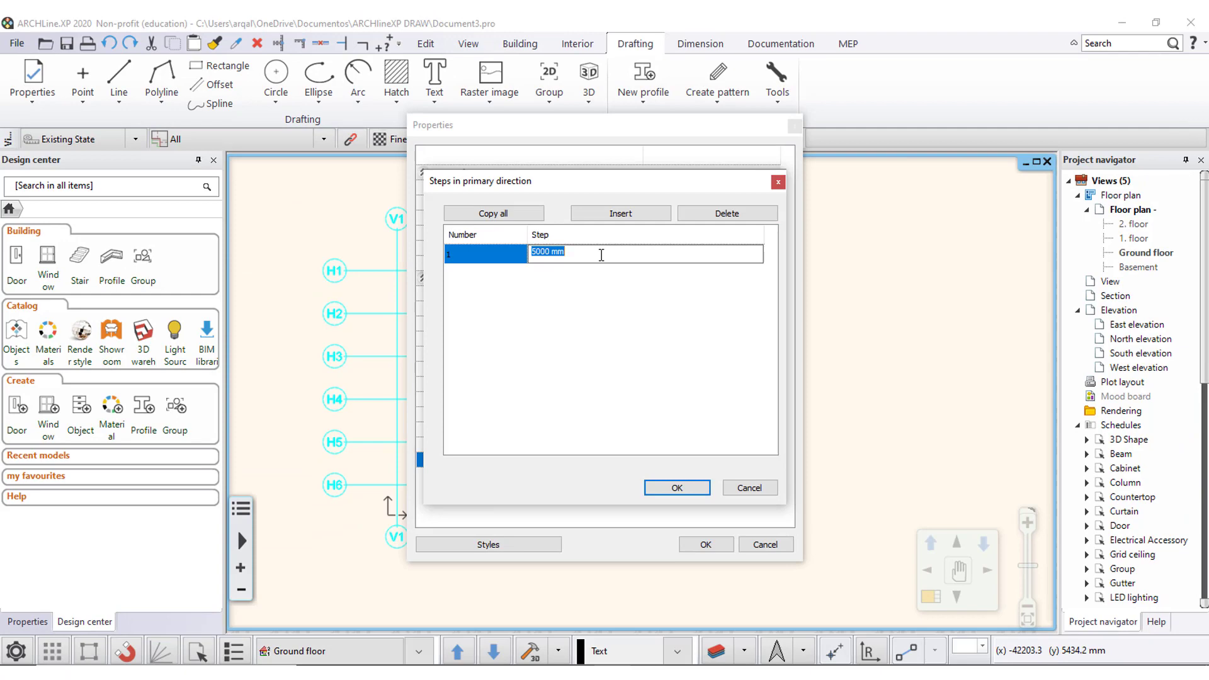
pyautogui.click(614, 303)
pyautogui.moveTo(618, 184); pyautogui.dragTo(878, 153)
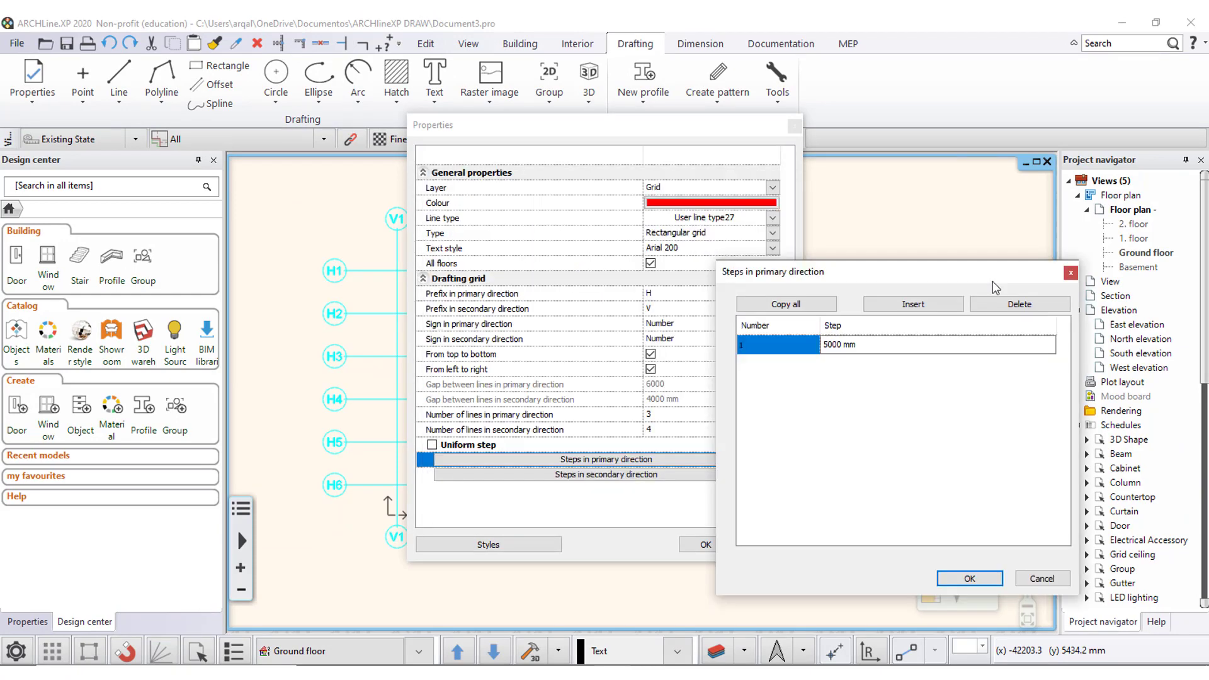
pyautogui.moveTo(802, 150); pyautogui.dragTo(610, 135)
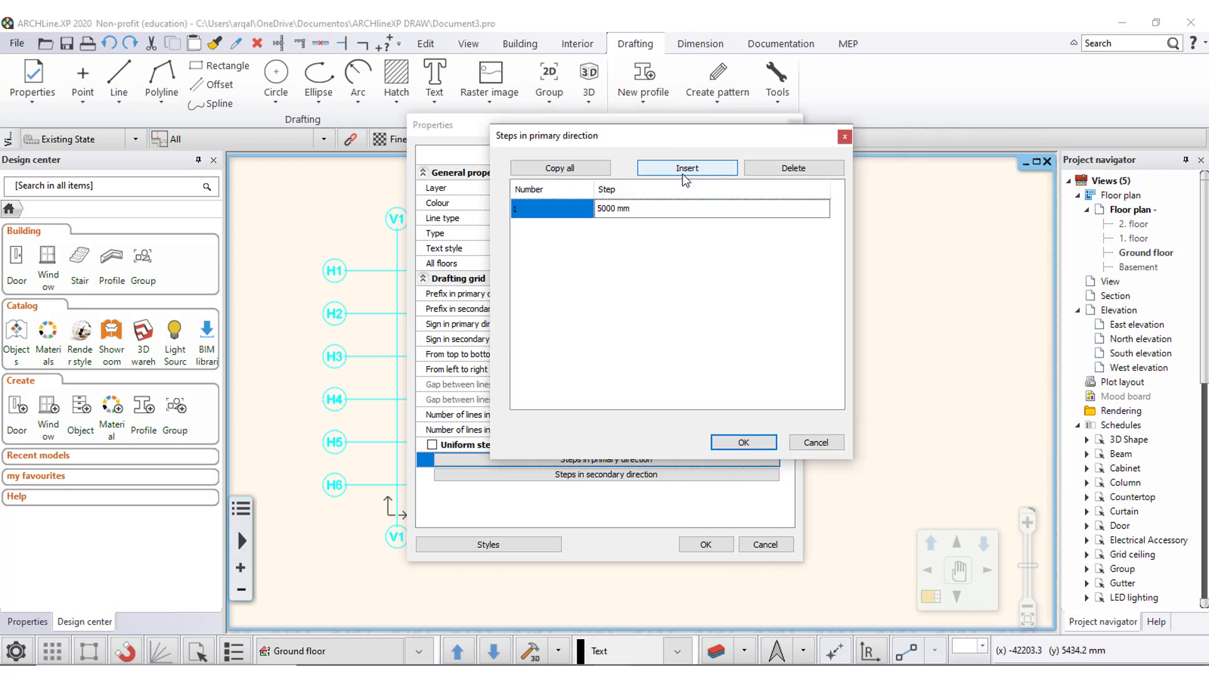
# - Add a second 2500 mm primary-direction step and confirm the step list
pyautogui.click(683, 169)
pyautogui.click(613, 226)
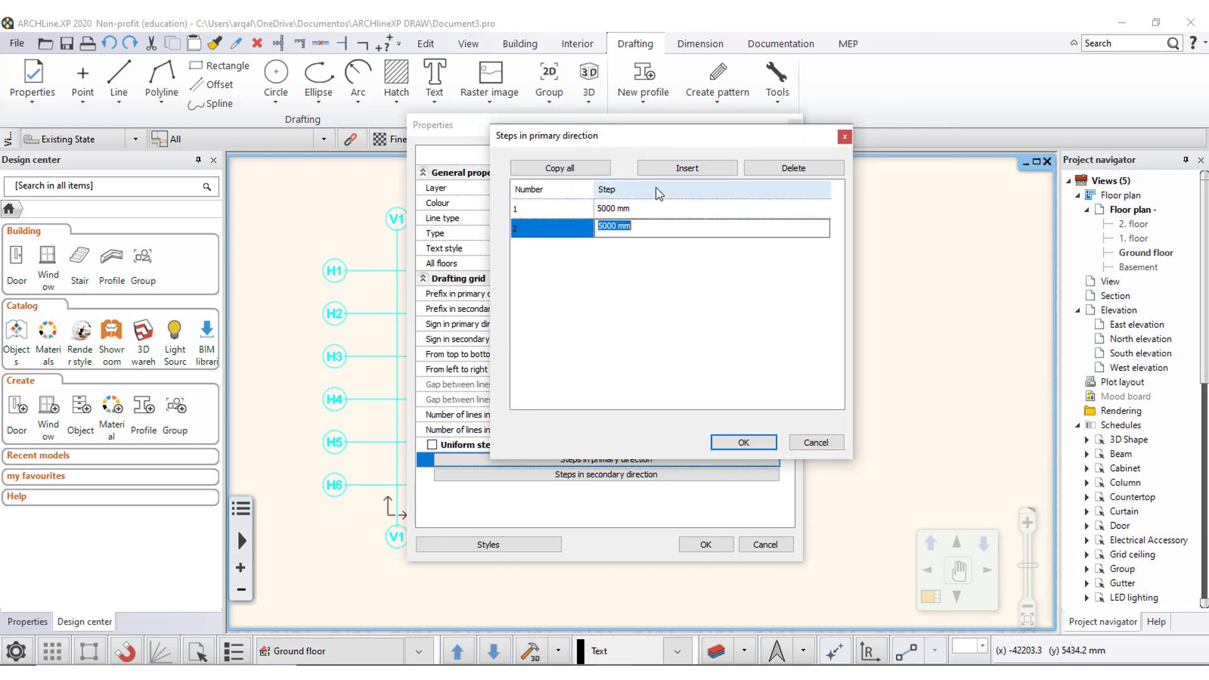
pyautogui.write('25')
pyautogui.write('00')
pyautogui.press('Return')
pyautogui.click(612, 212)
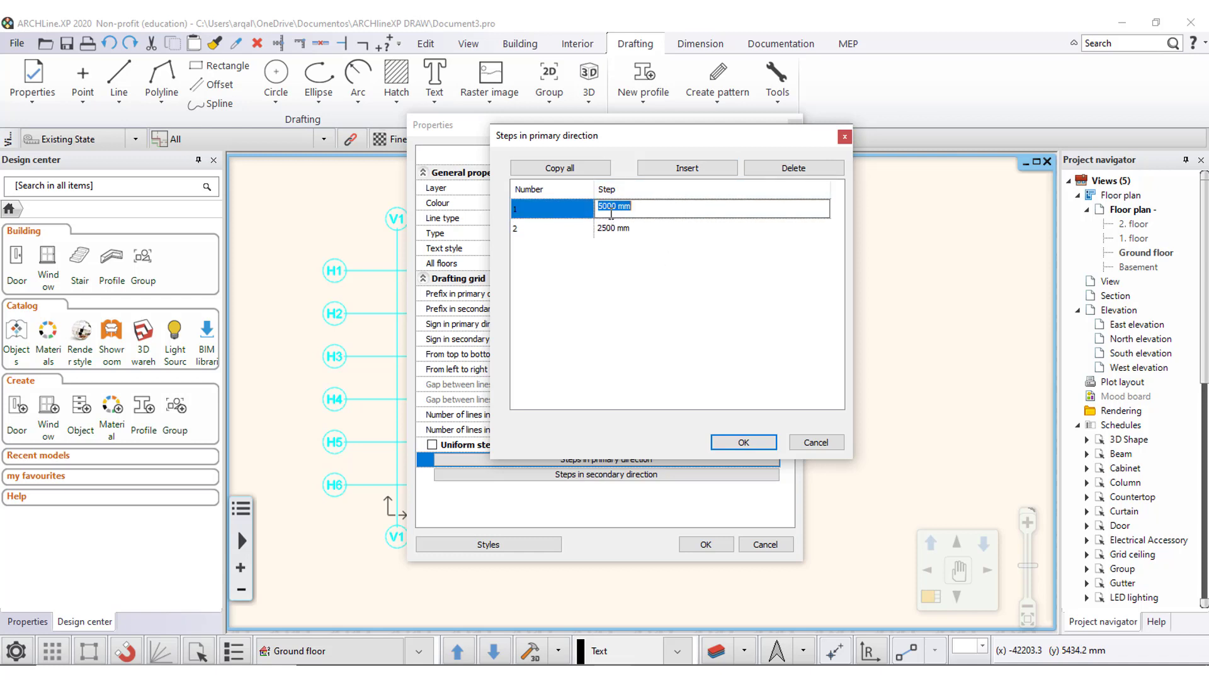
pyautogui.click(615, 225)
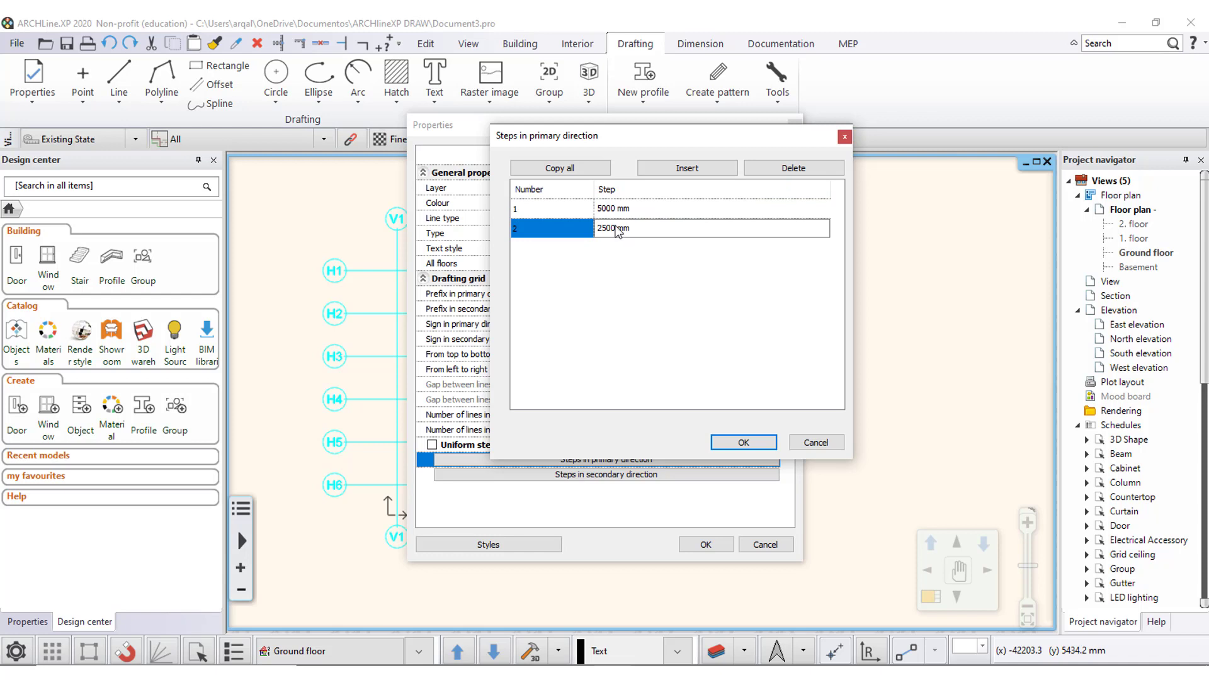
pyautogui.click(625, 210)
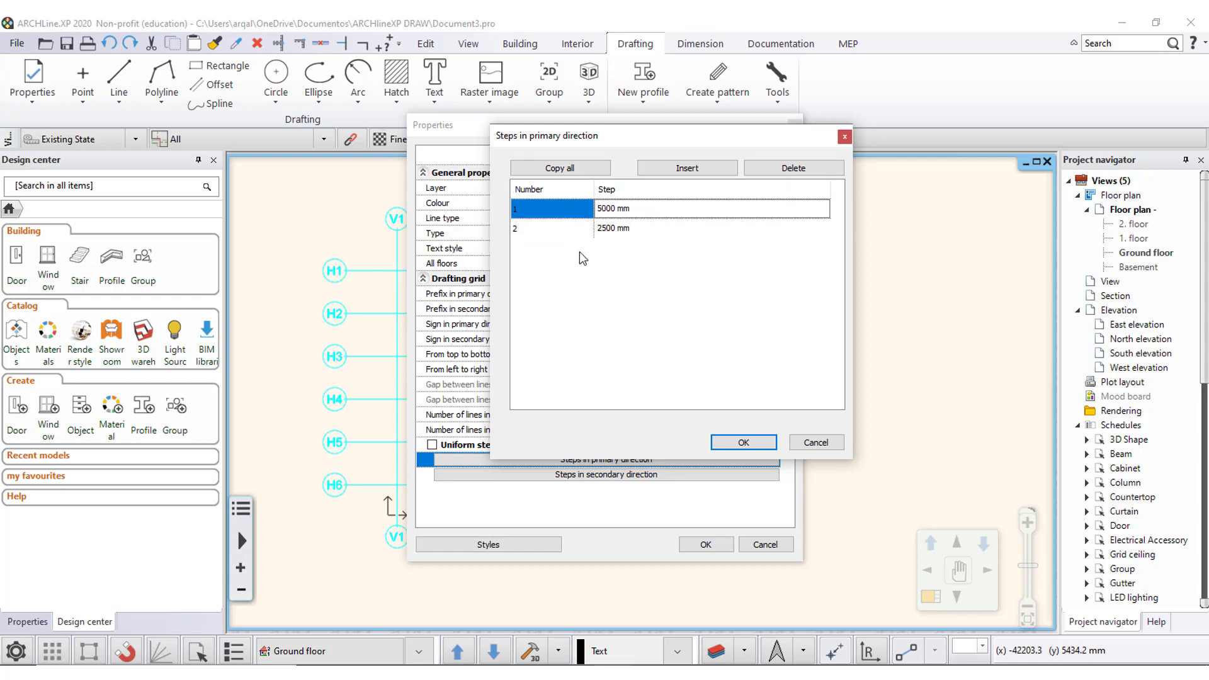
pyautogui.click(743, 443)
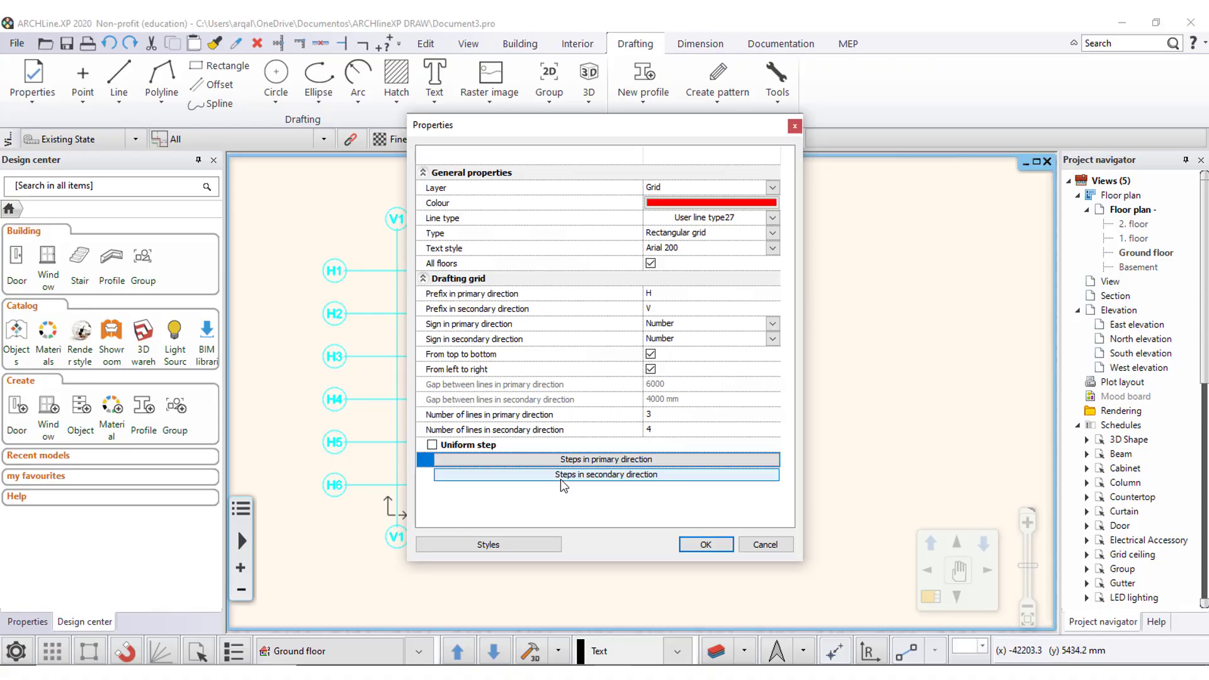
# - Delete the 4500 mm secondary step and change the first step to 4000 mm
pyautogui.click(560, 477)
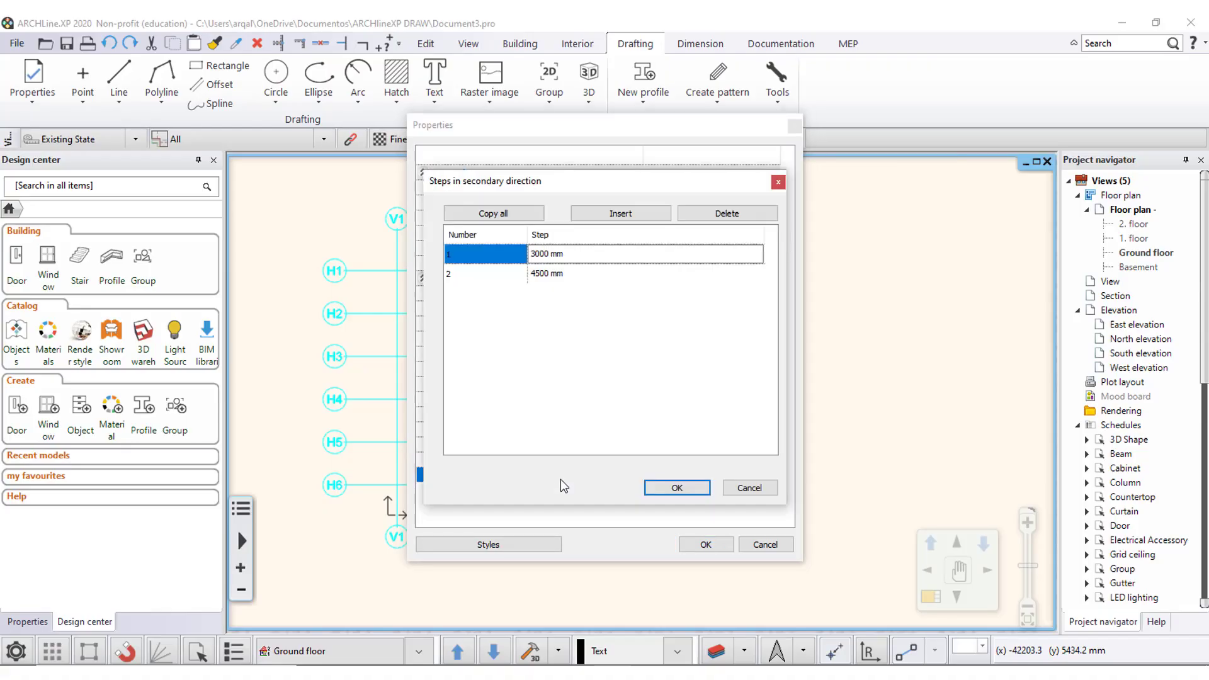
pyautogui.click(449, 274)
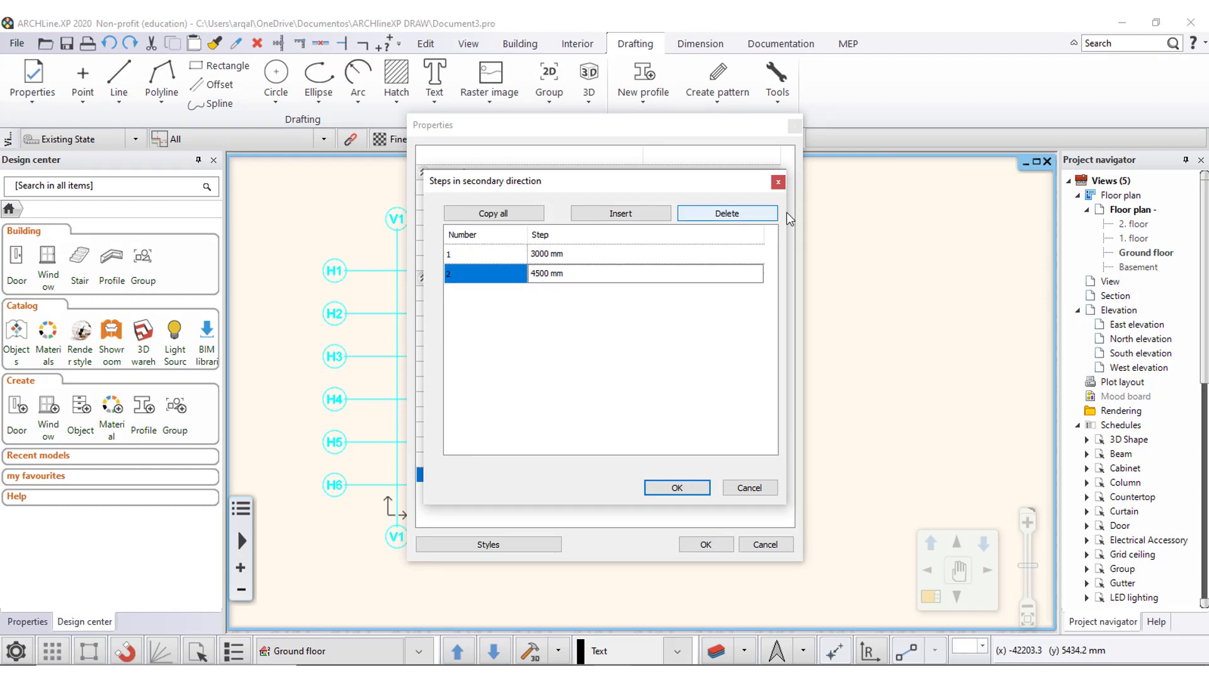
pyautogui.click(736, 214)
pyautogui.click(563, 253)
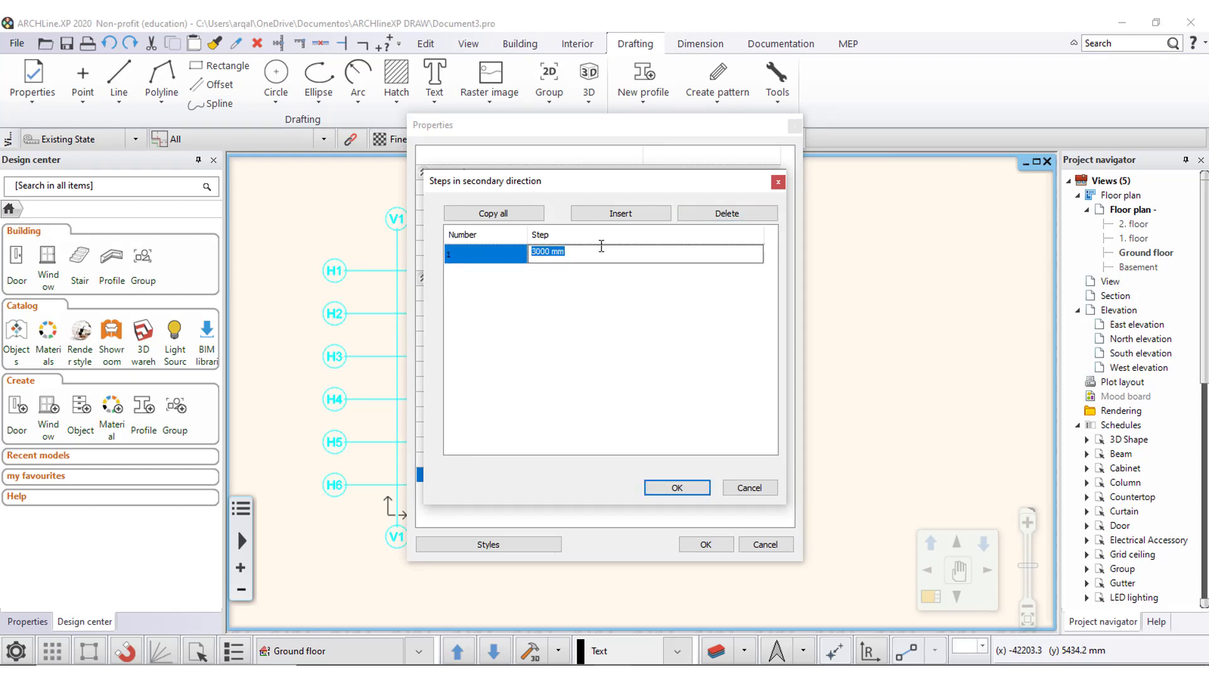
pyautogui.write('4000')
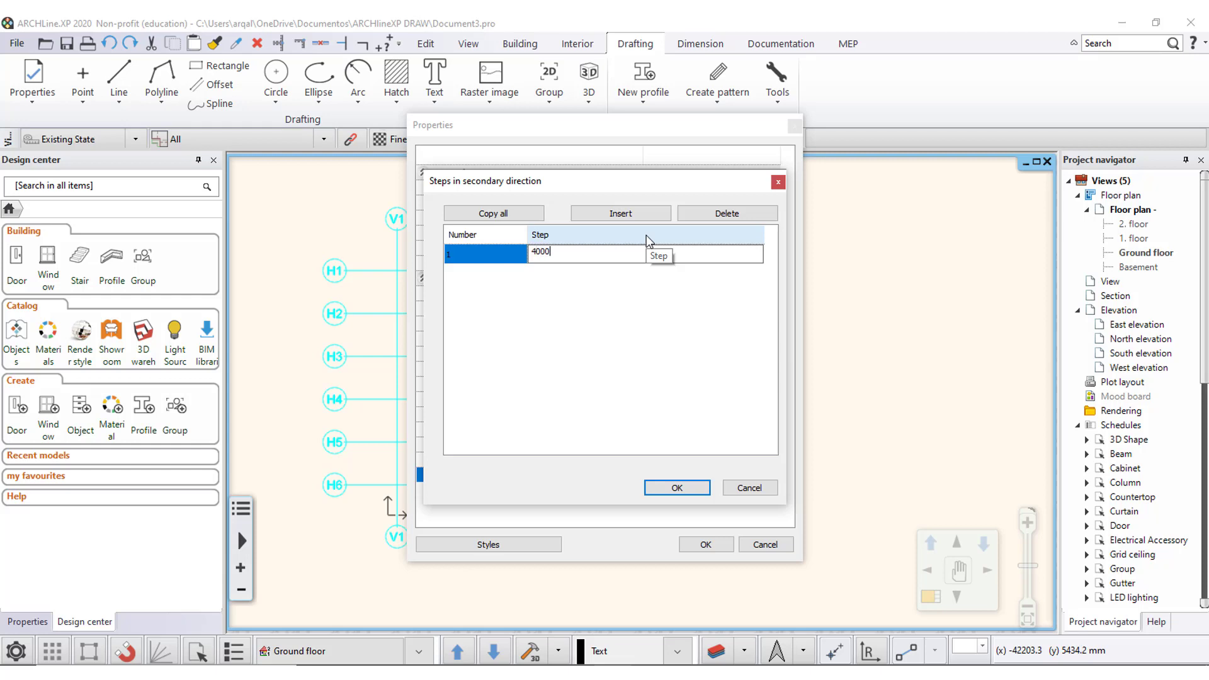
pyautogui.click(579, 282)
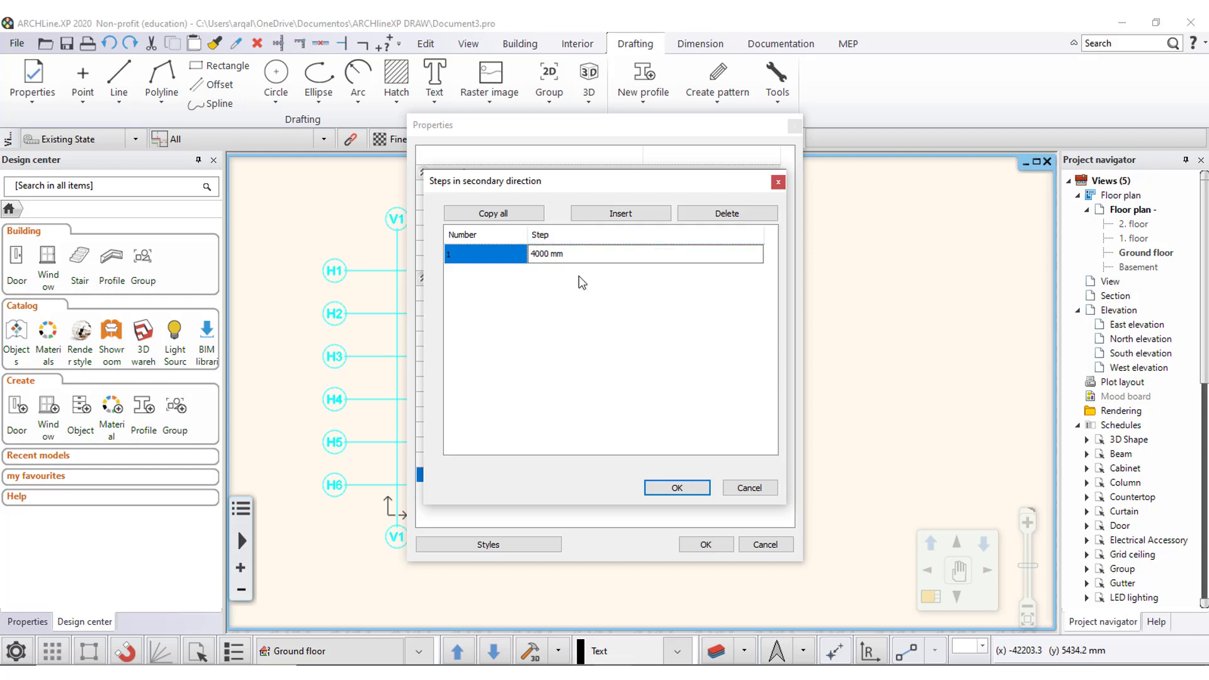
# - Add secondary steps of 6000 mm and 4500 mm, then confirm the list
pyautogui.click(620, 214)
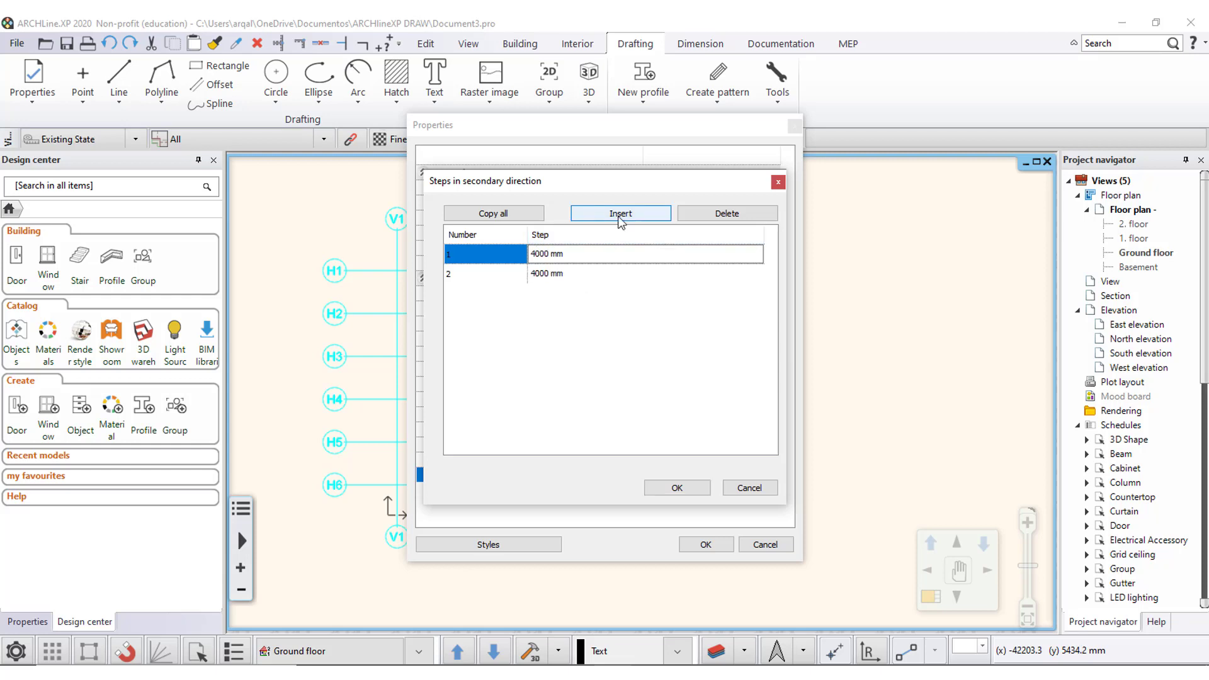
pyautogui.click(565, 274)
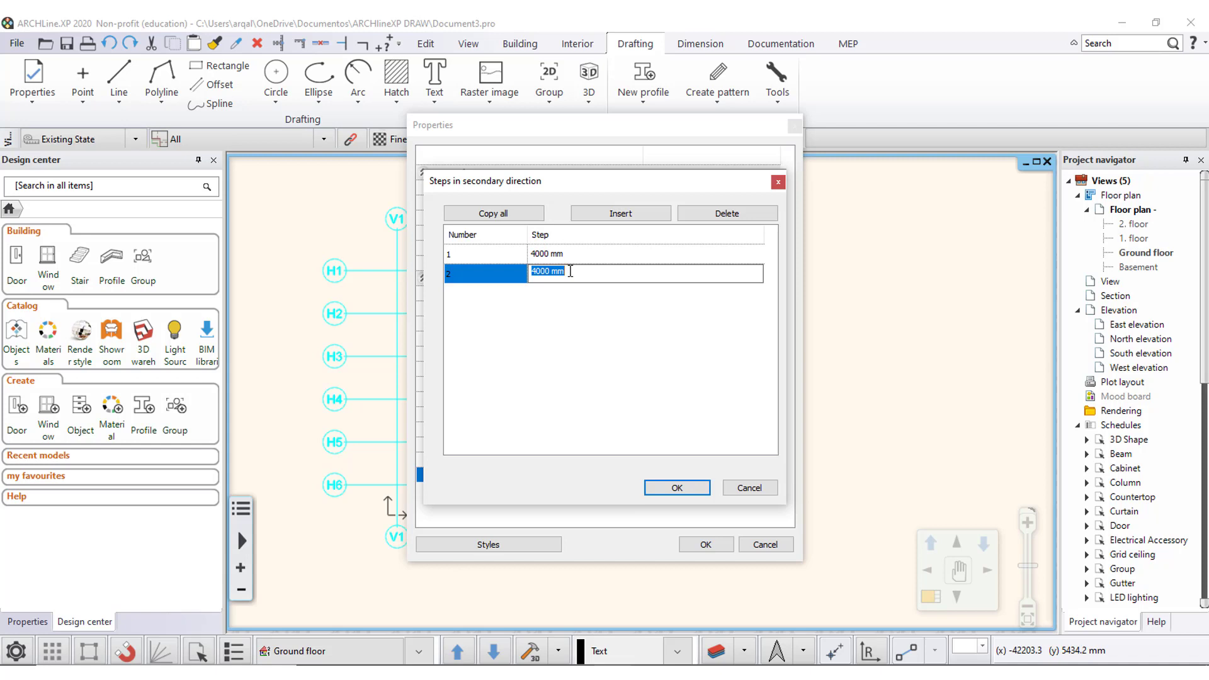
pyautogui.write('6000')
pyautogui.click(532, 340)
pyautogui.click(620, 213)
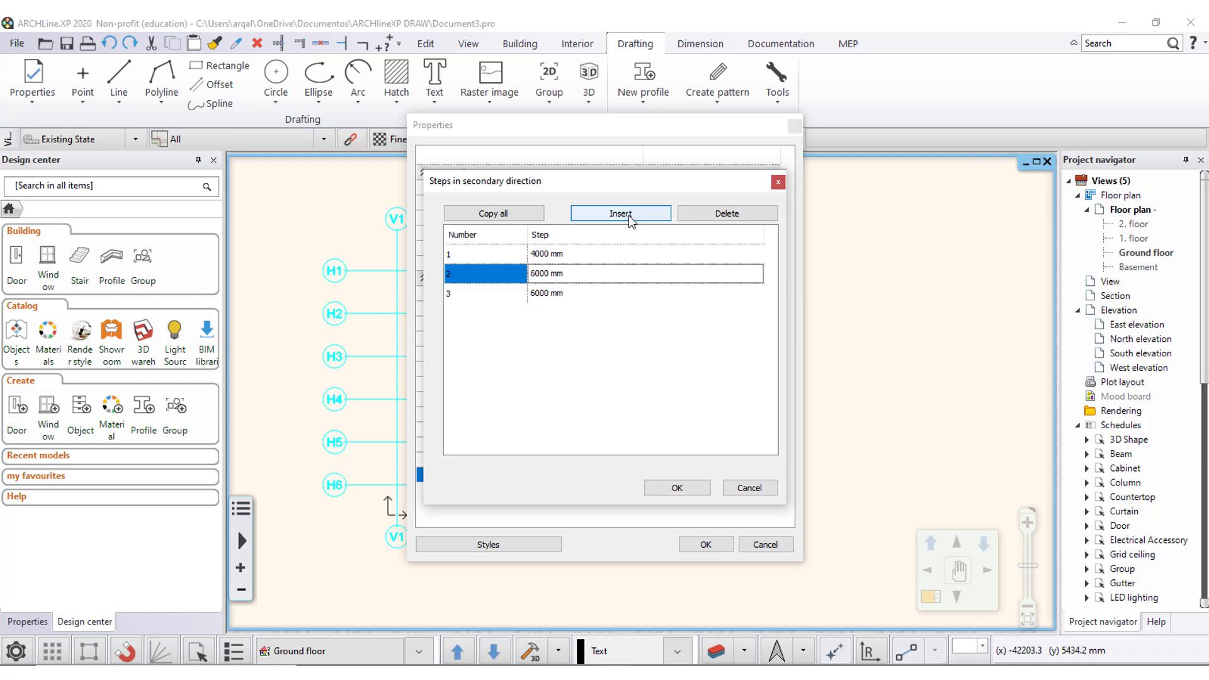
pyautogui.click(574, 296)
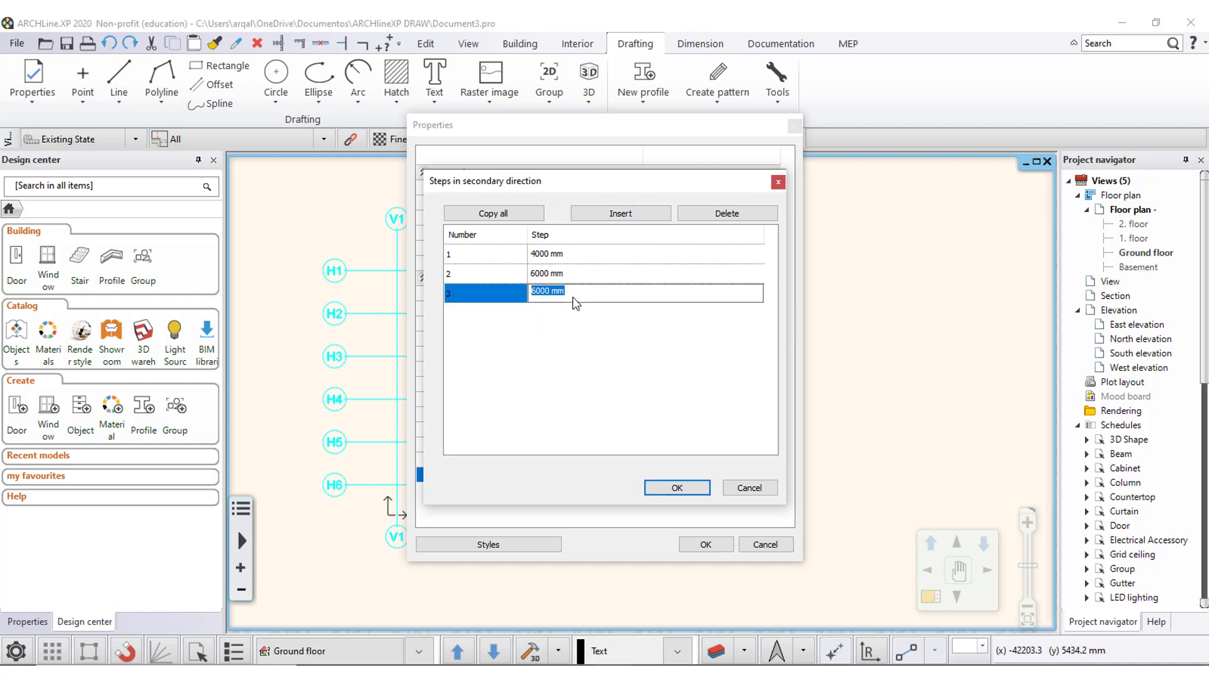
pyautogui.write('4500')
pyautogui.press('Return')
pyautogui.click(551, 258)
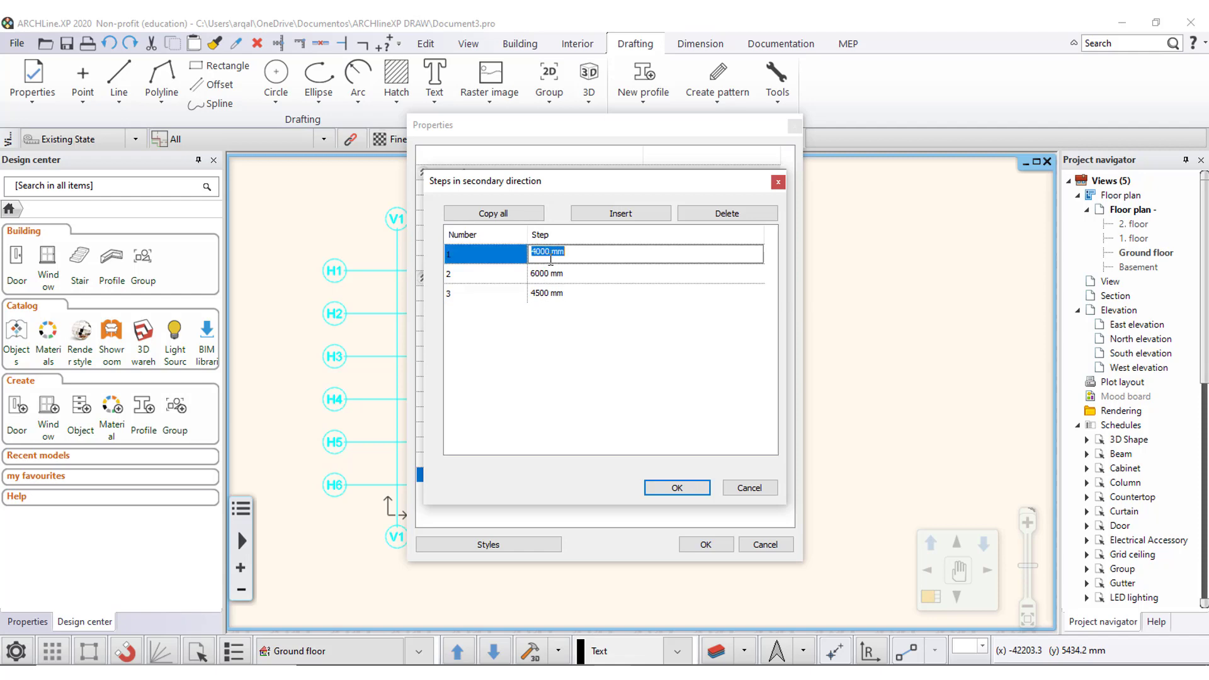
pyautogui.click(551, 273)
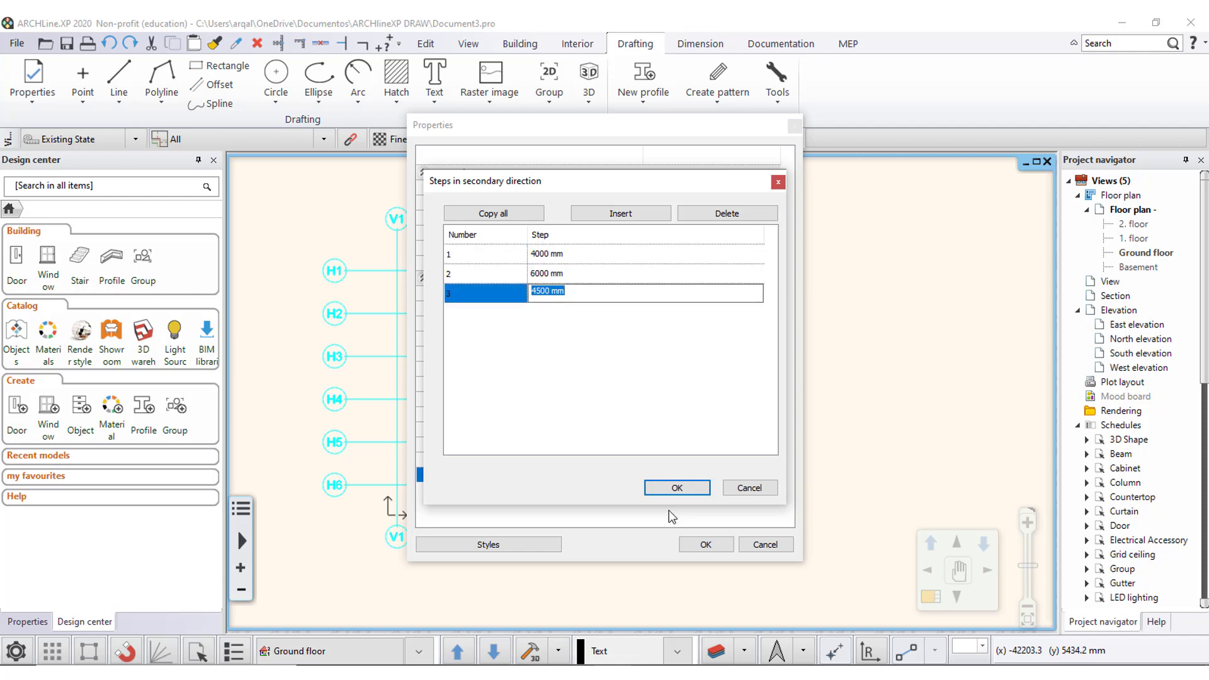
pyautogui.click(668, 489)
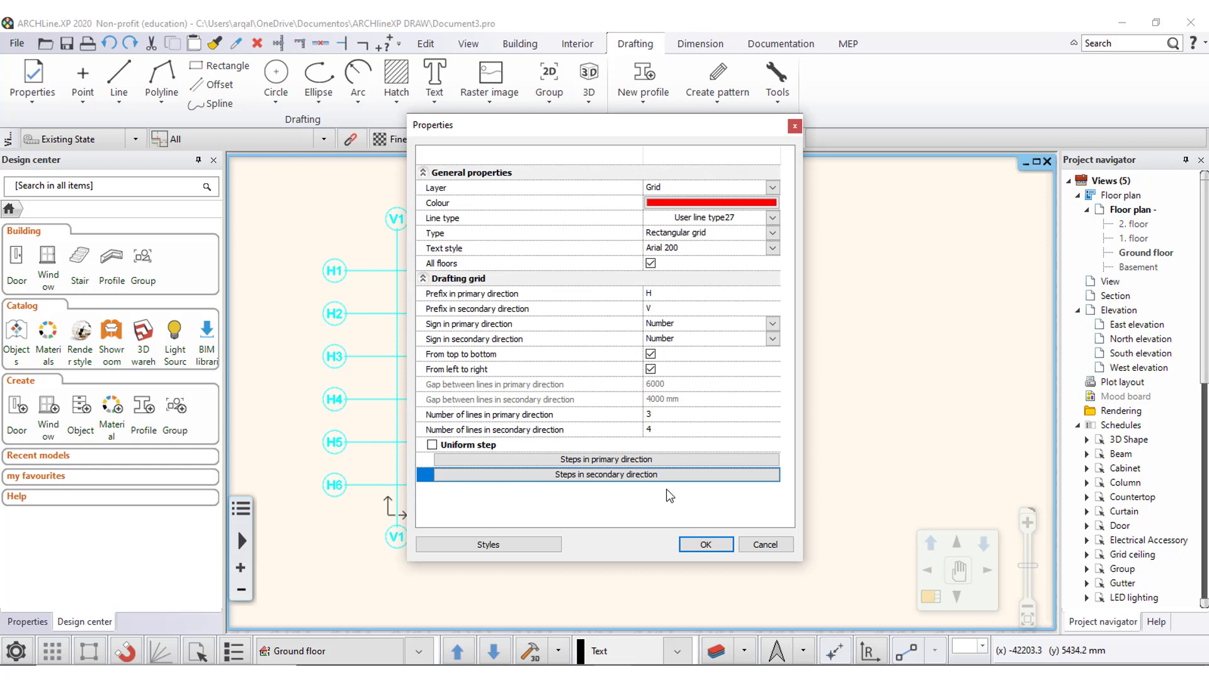
# - Apply the grid settings and place the new 3-by-4 grid beside the original cyan grid
pyautogui.click(703, 548)
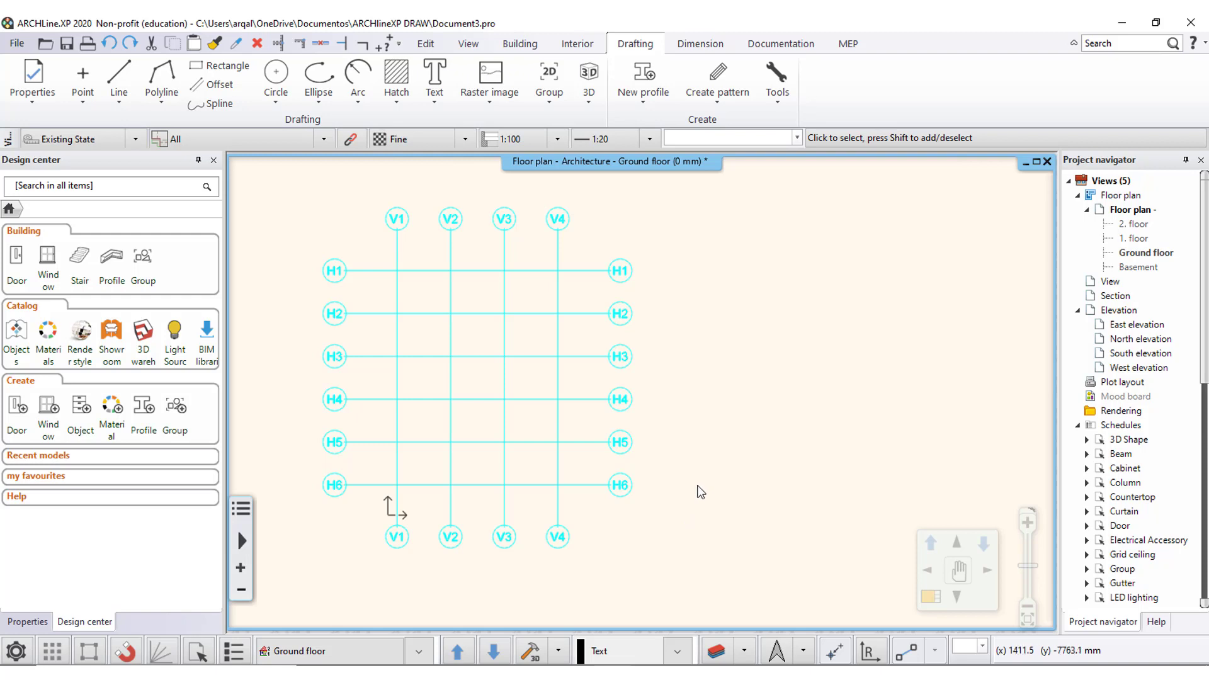
pyautogui.scroll(-1, 697, 478)
pyautogui.scroll(-1, 834, 440)
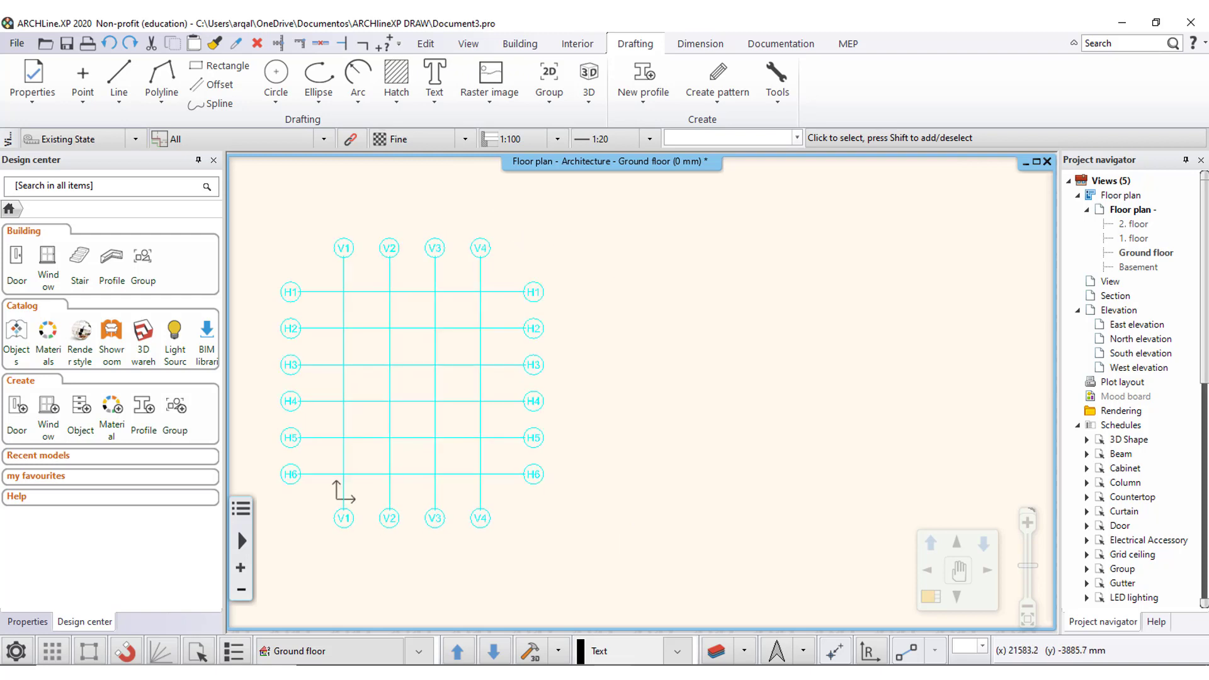
pyautogui.scroll(1, 796, 441)
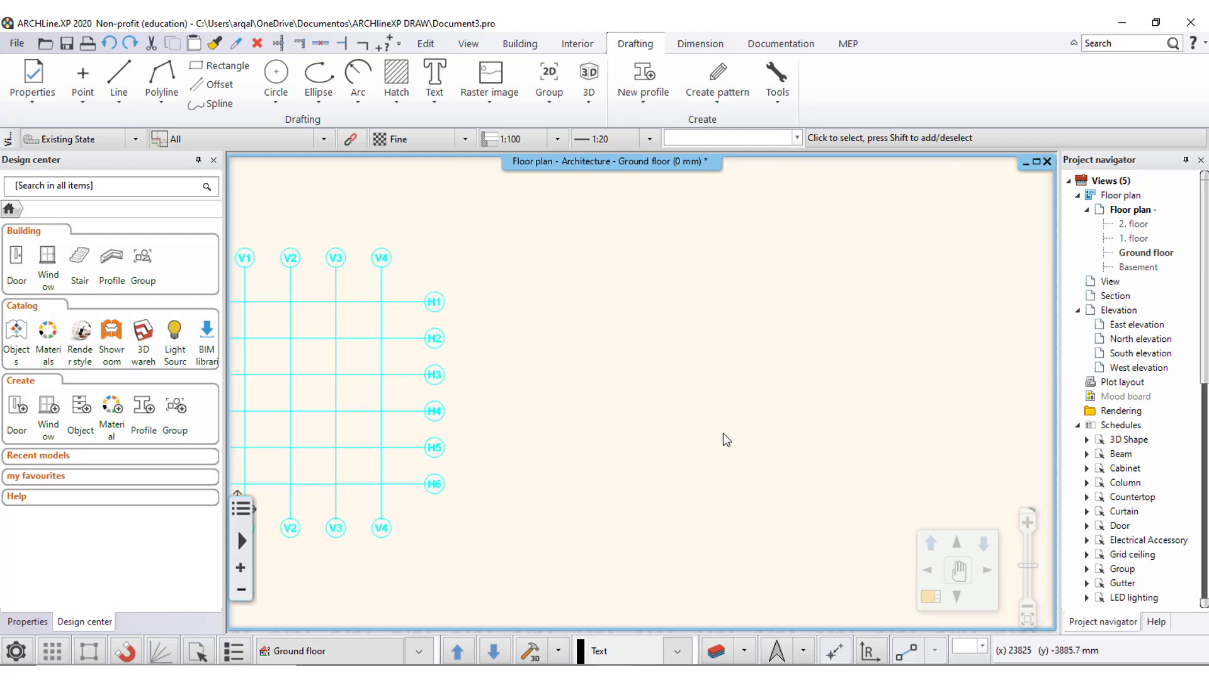
pyautogui.click(776, 88)
pyautogui.moveTo(812, 126)
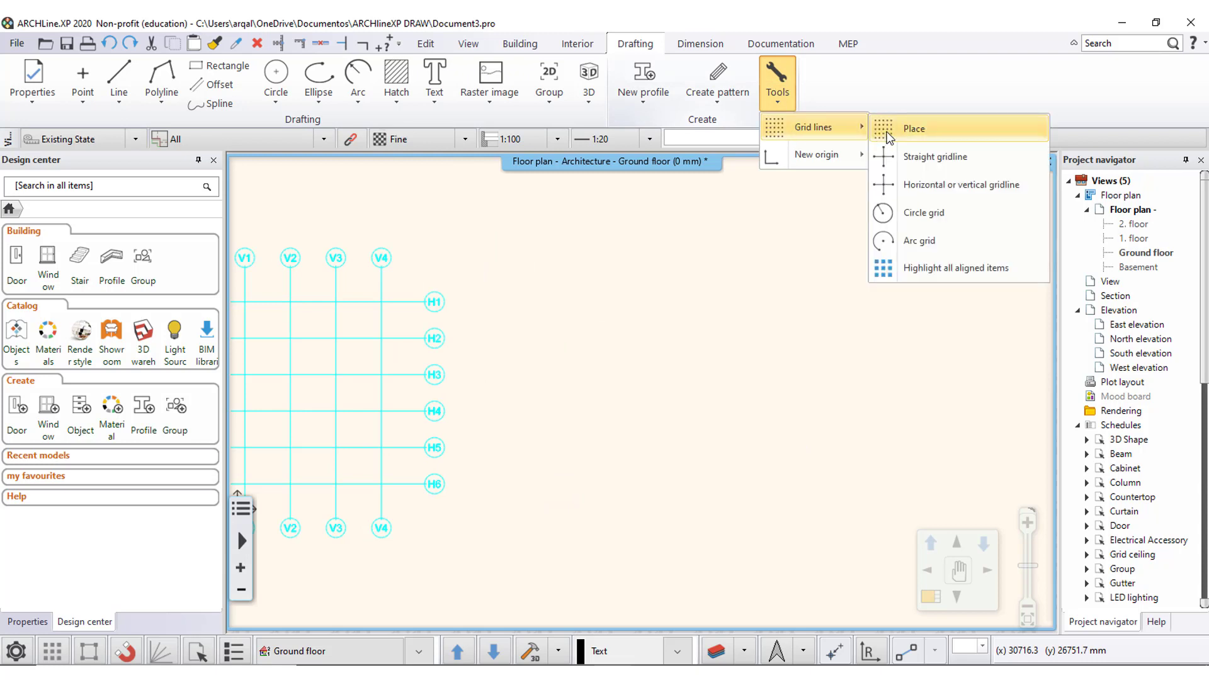
pyautogui.click(887, 129)
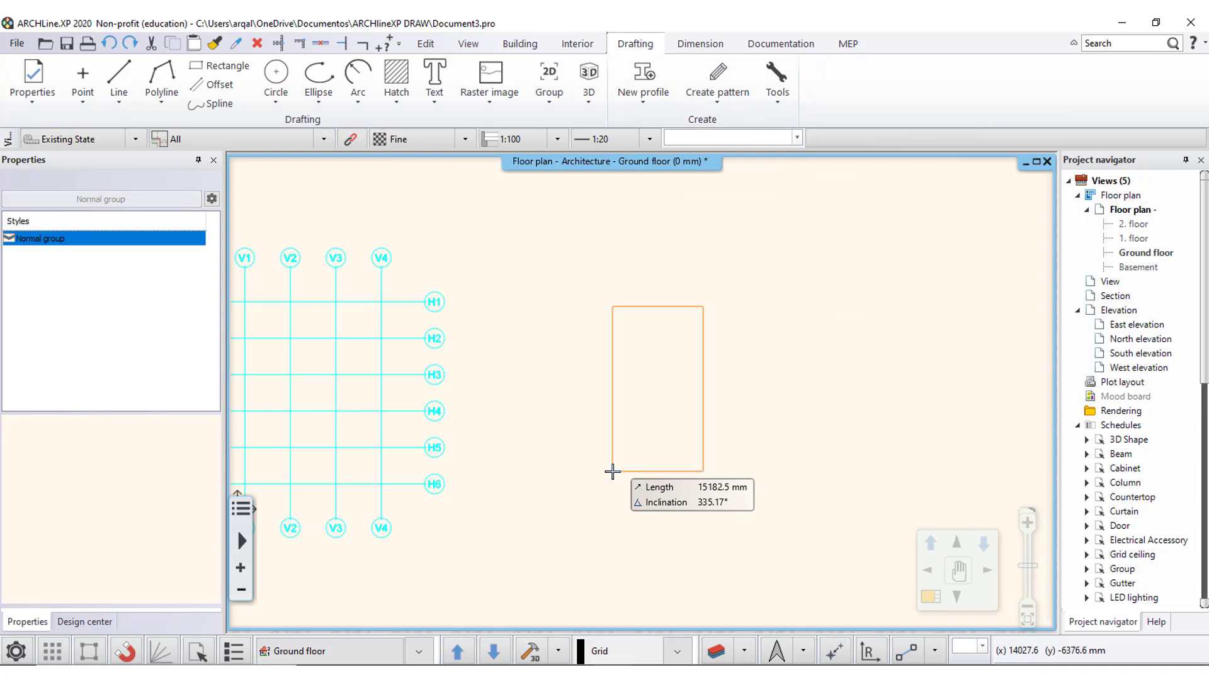
pyautogui.click(563, 465)
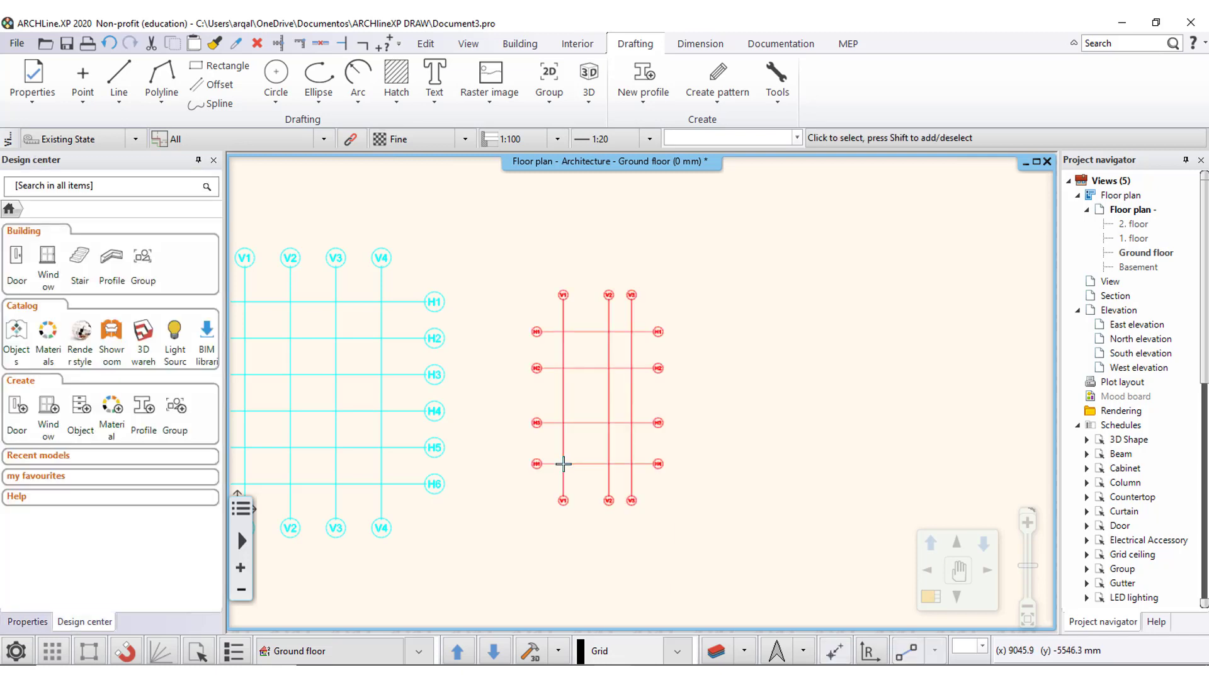
pyautogui.scroll(2, 564, 464)
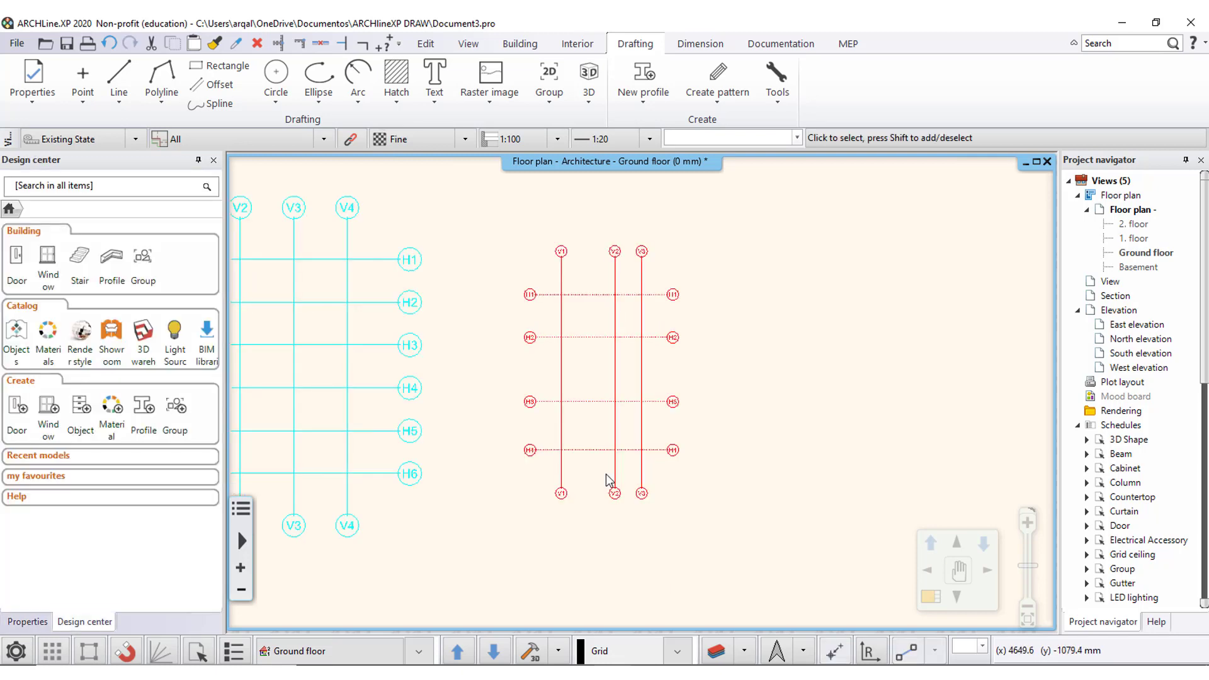
pyautogui.scroll(2, 607, 485)
pyautogui.scroll(1, 607, 486)
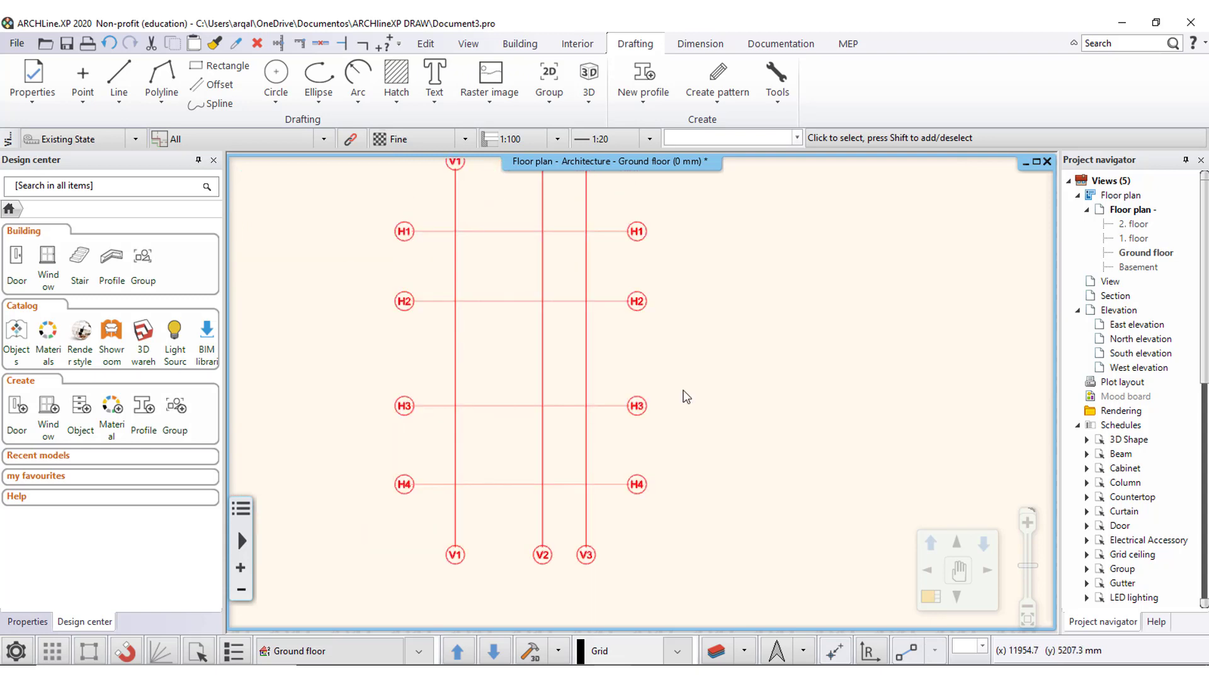